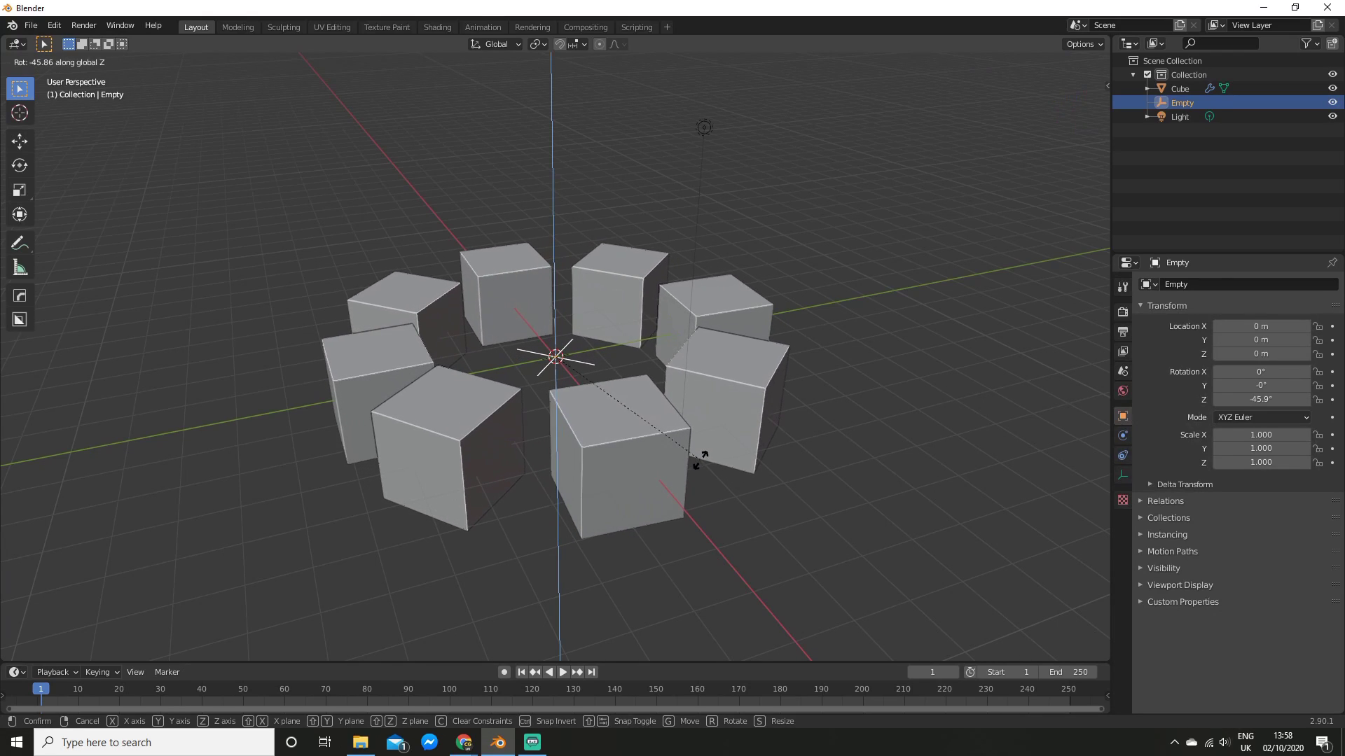
Step: Confirm the ring rotation, run a HardOps radial array and bevel the cubes at 0.094 m
click(699, 460)
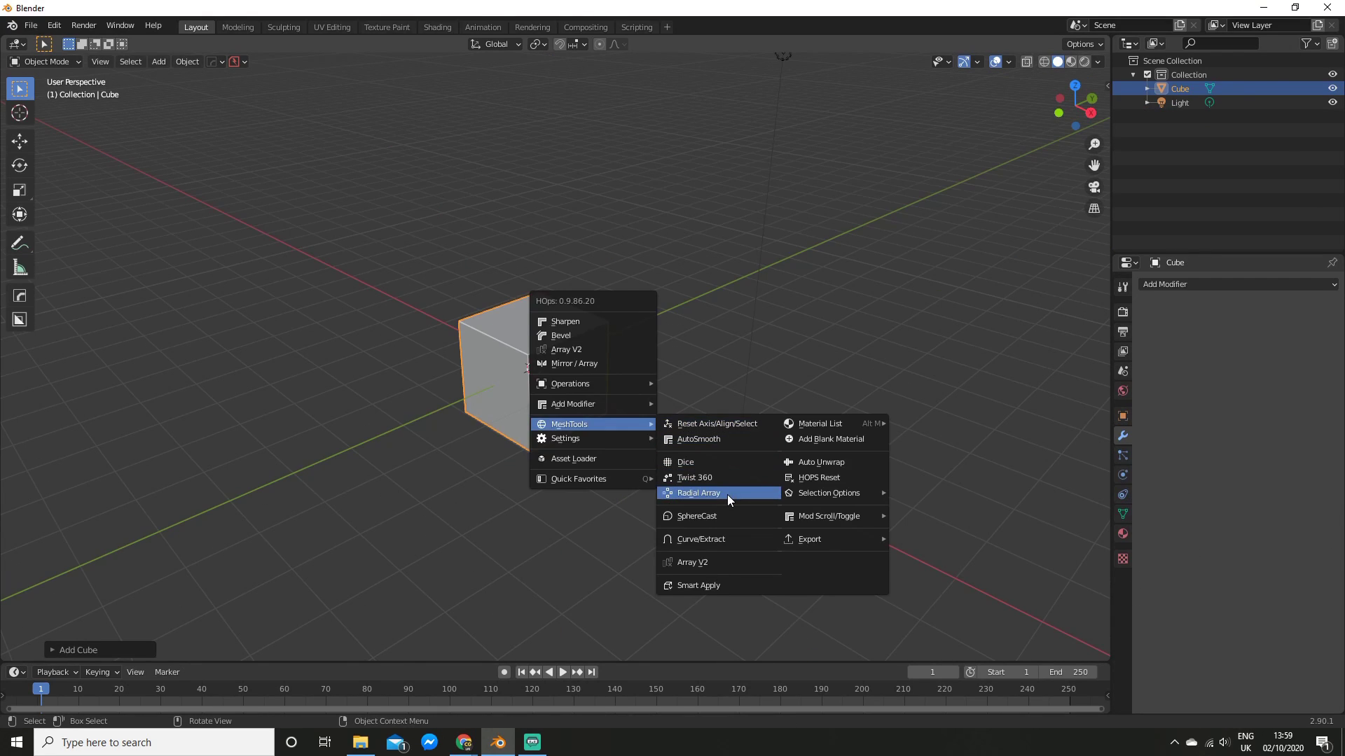
click(727, 494)
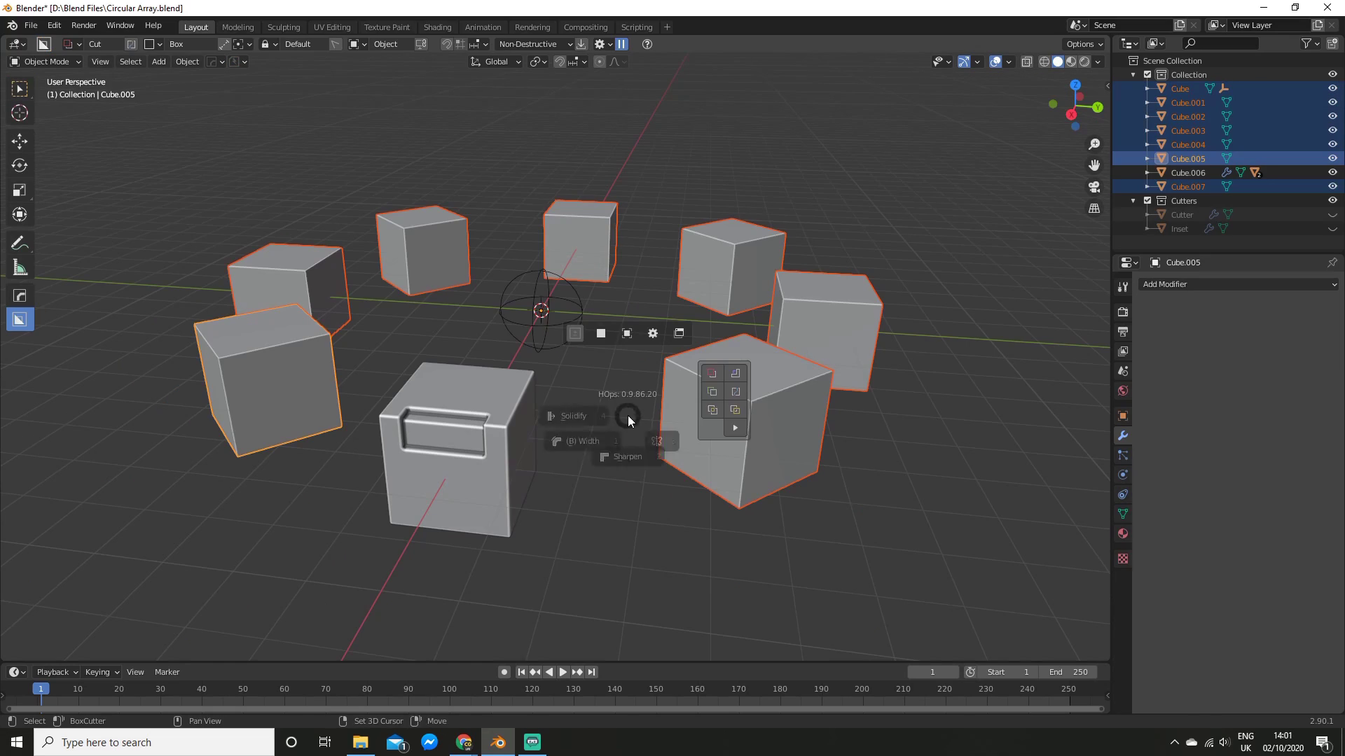
click(572, 461)
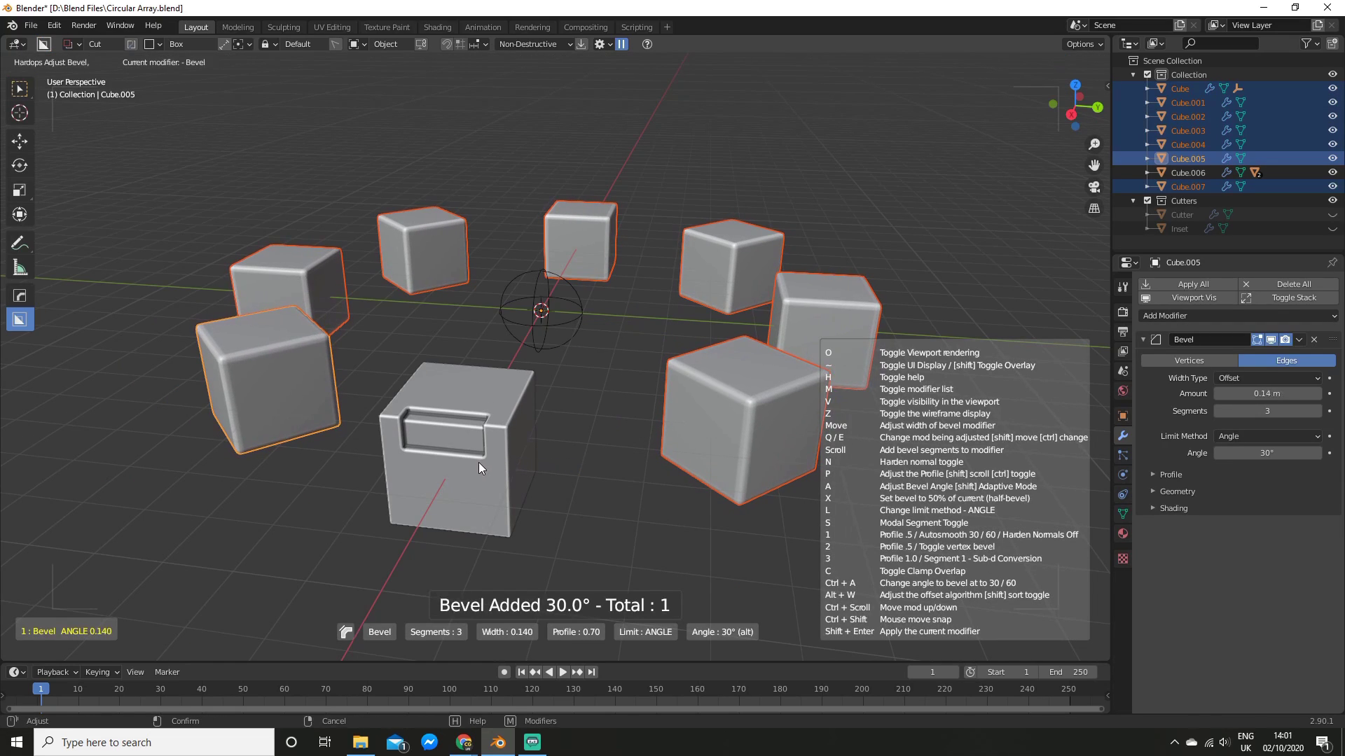
click(511, 466)
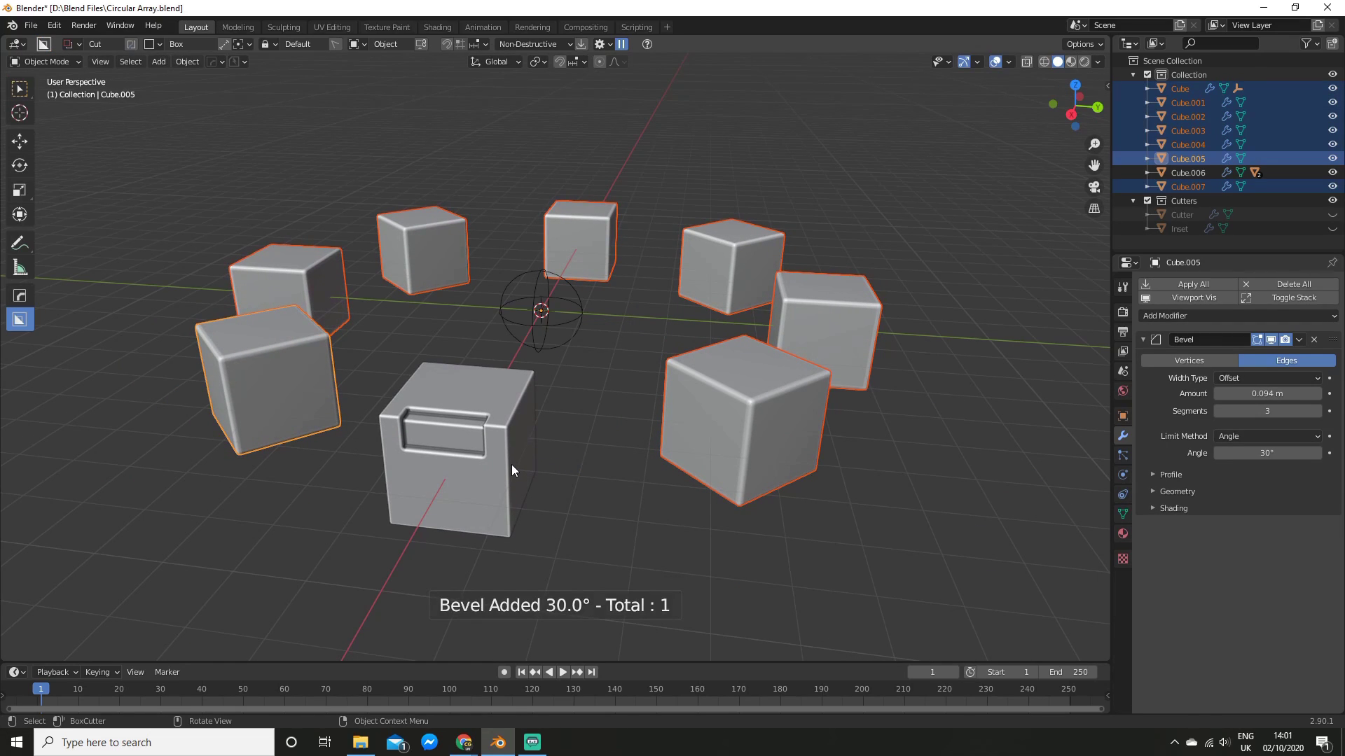
click(561, 478)
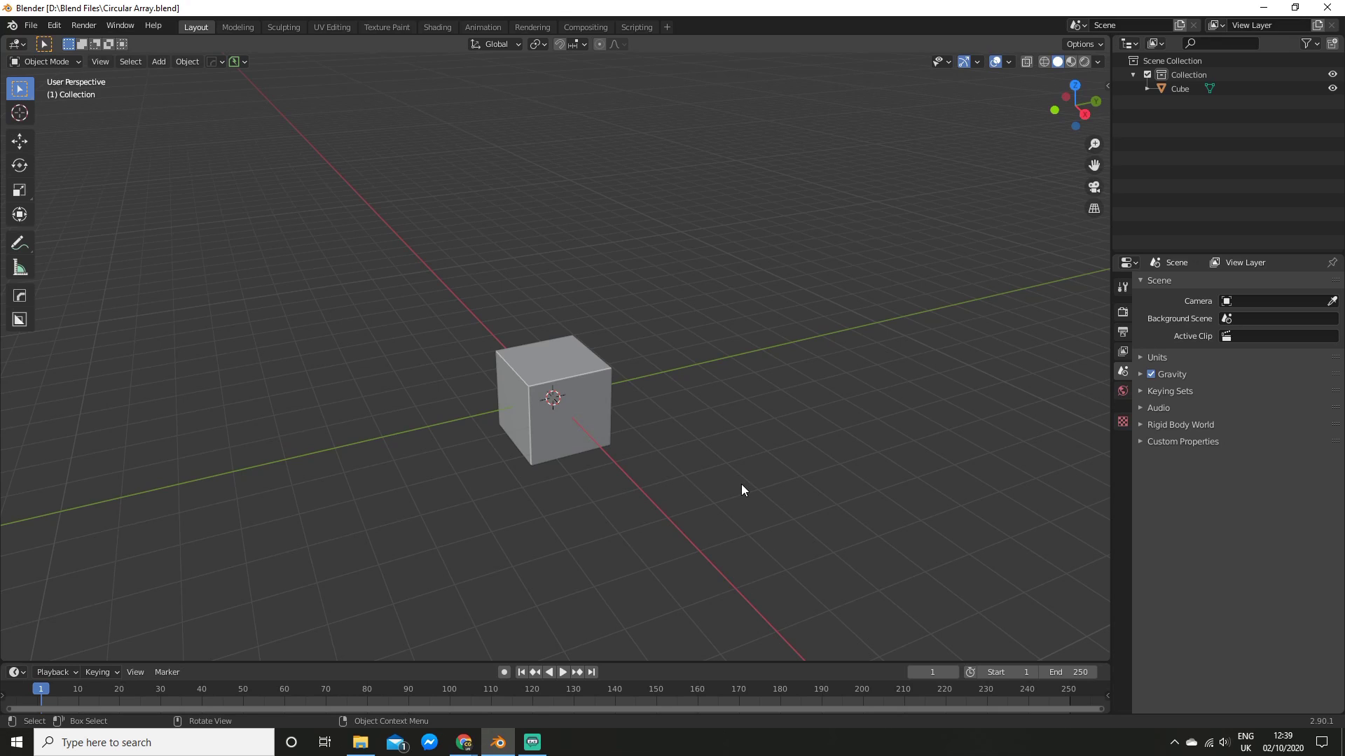
mouse_move(741, 477)
middle_down()
mouse_move(812, 485)
mouse_move(733, 440)
mouse_move(734, 467)
middle_up()
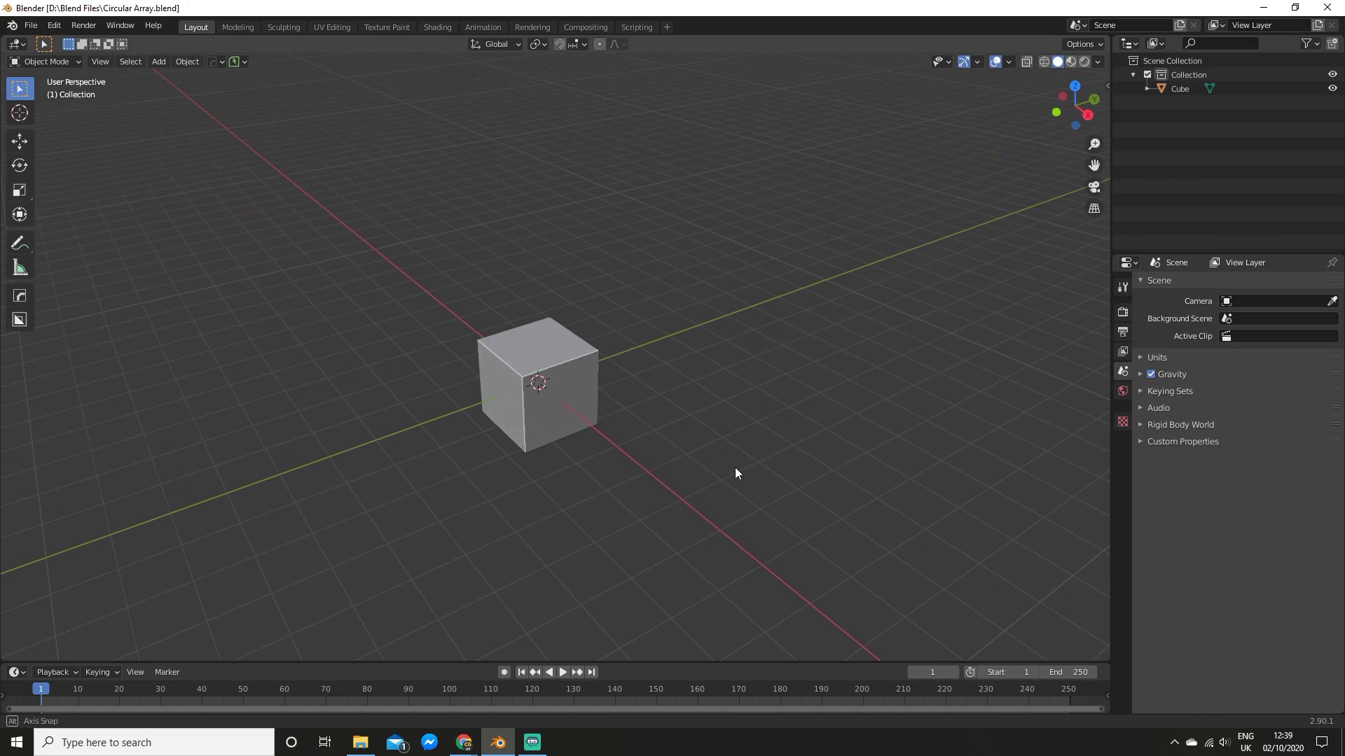
Step: Add a Plain Axes empty at the scene origin, at the cube's centre
click(593, 405)
scroll(645, 392, up, 3)
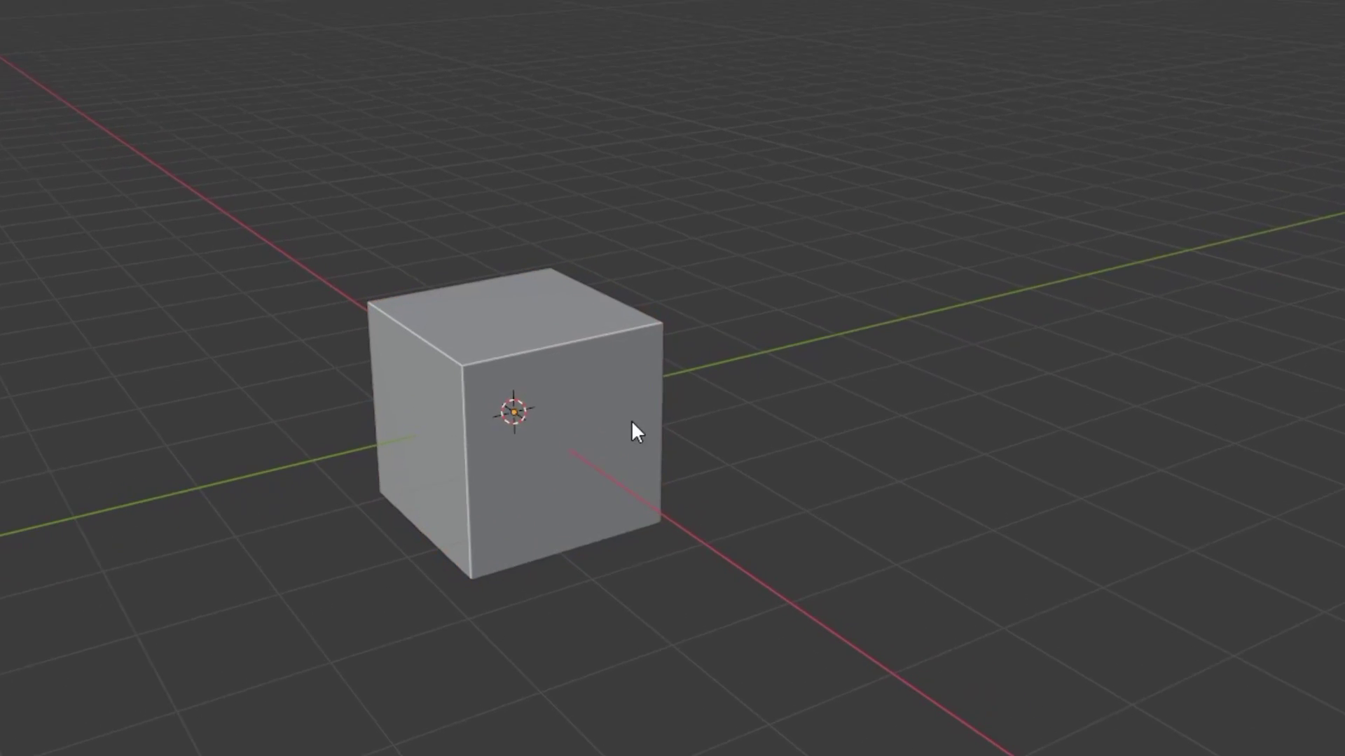
key(shift+a)
mouse_move(641, 422)
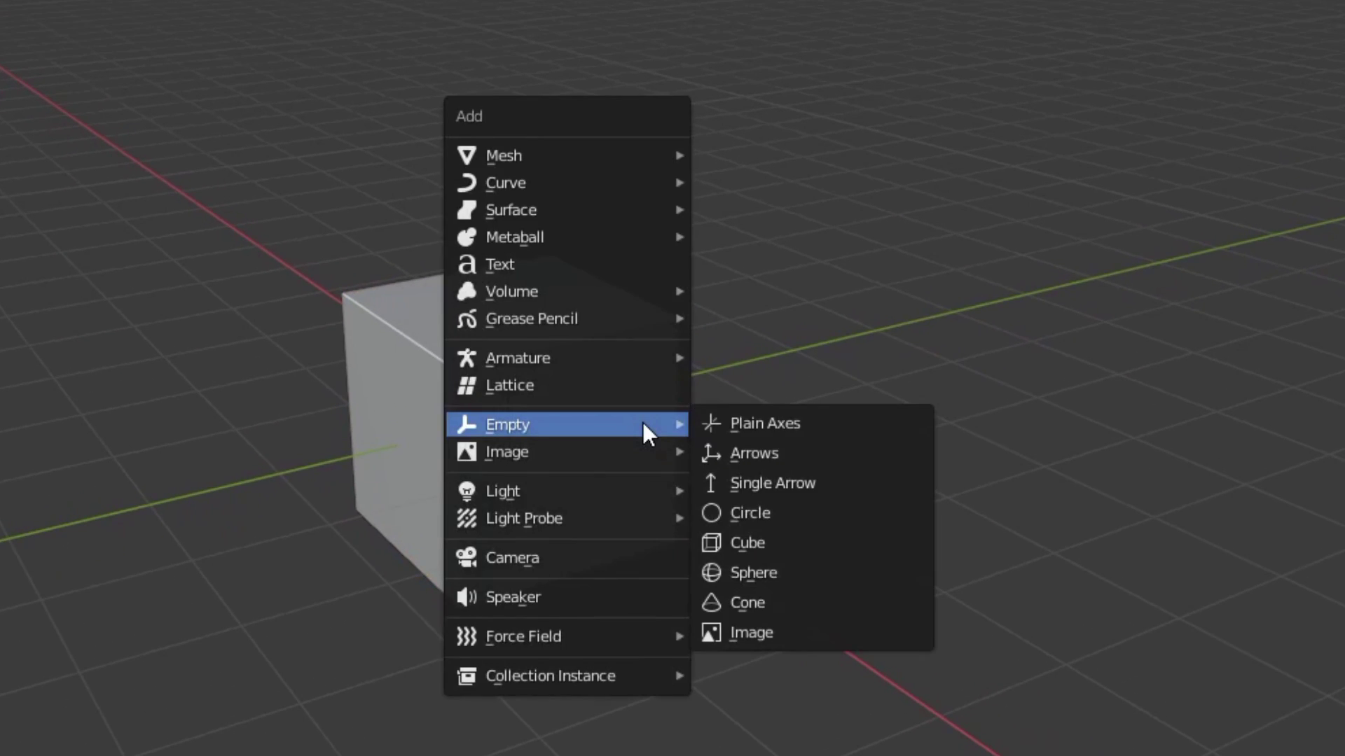
click(796, 426)
mouse_move(759, 441)
middle_down()
mouse_move(672, 444)
mouse_move(793, 464)
mouse_move(747, 460)
mouse_move(768, 460)
middle_up()
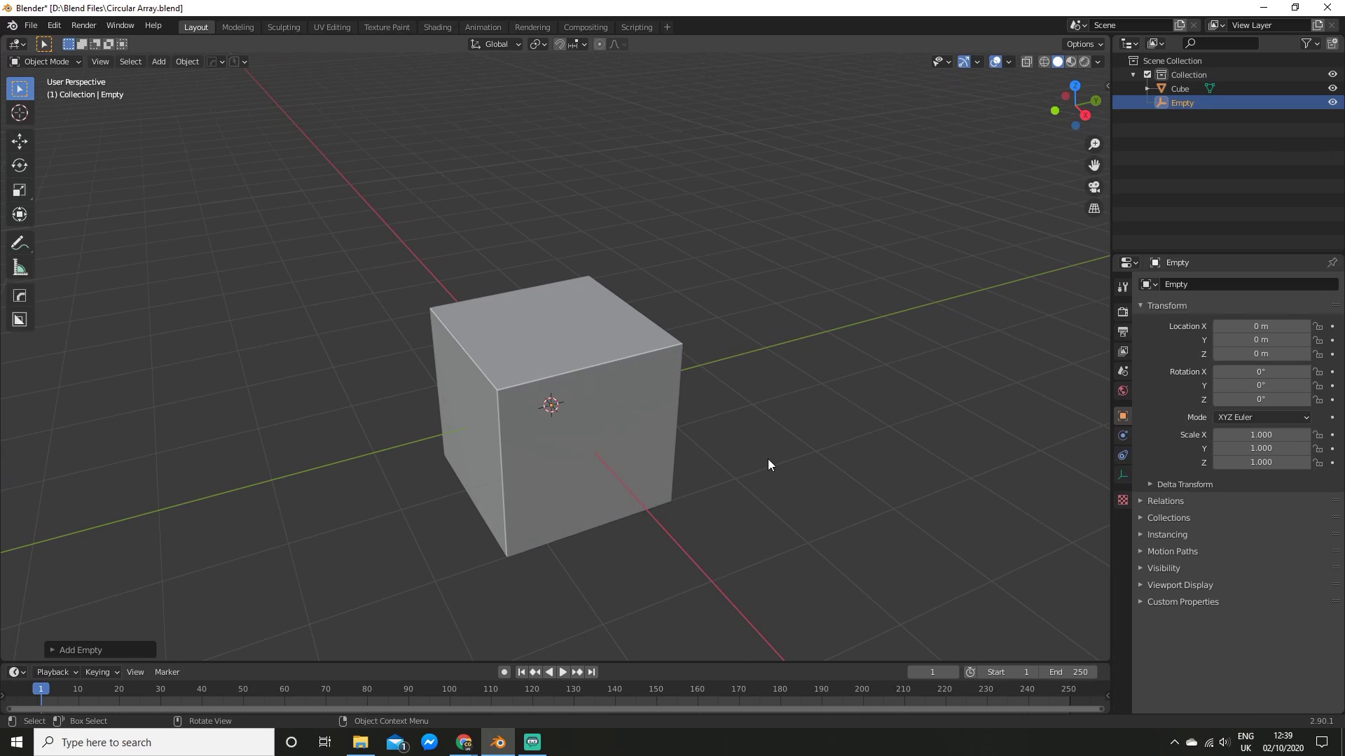
Step: Add a Displace modifier to the cube
scroll(771, 456, down, 3)
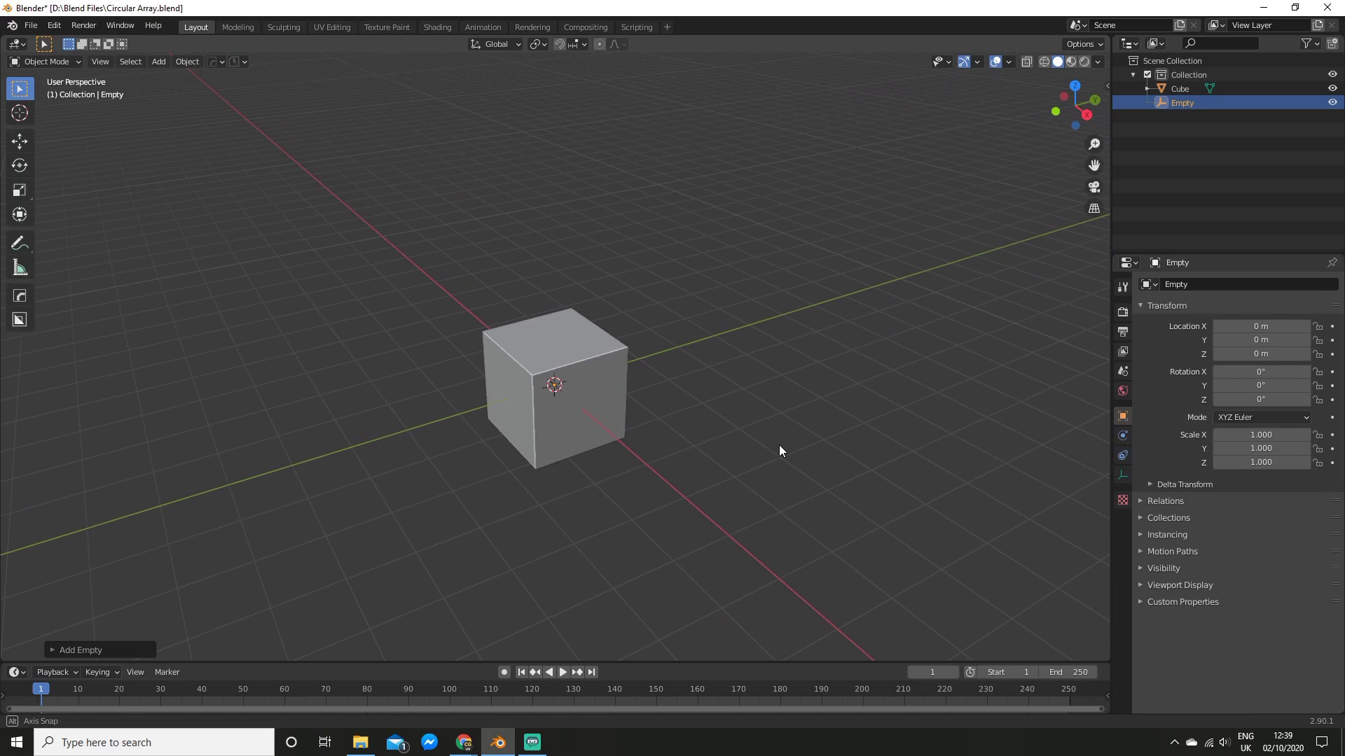
click(570, 335)
scroll(724, 370, up, 3)
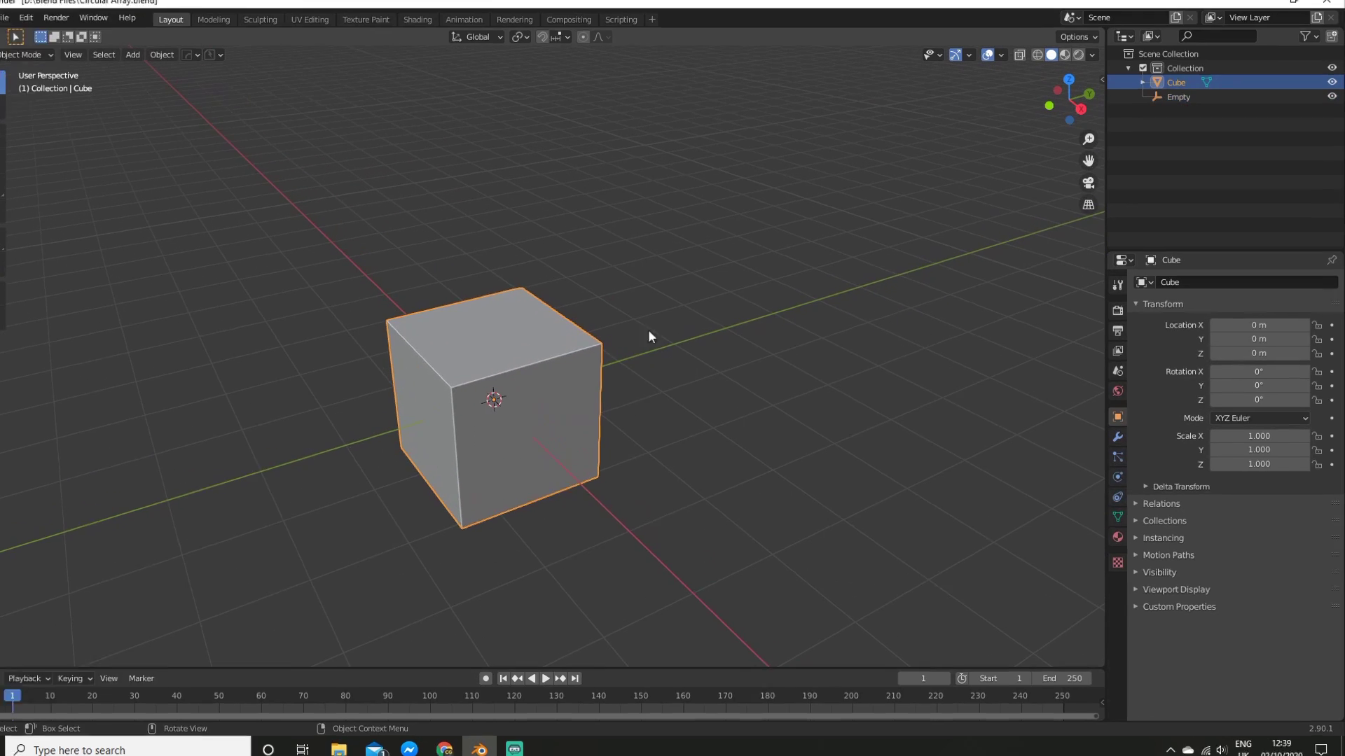
click(1118, 436)
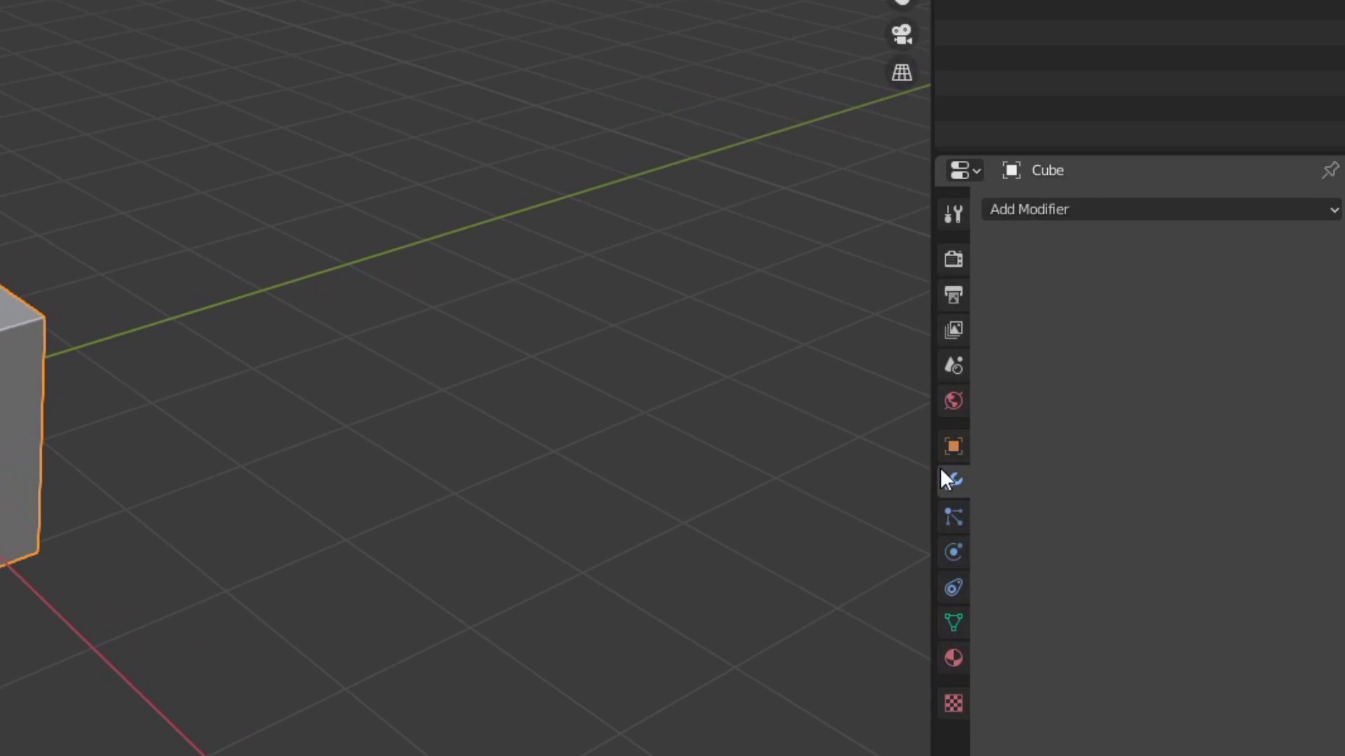
click(1121, 211)
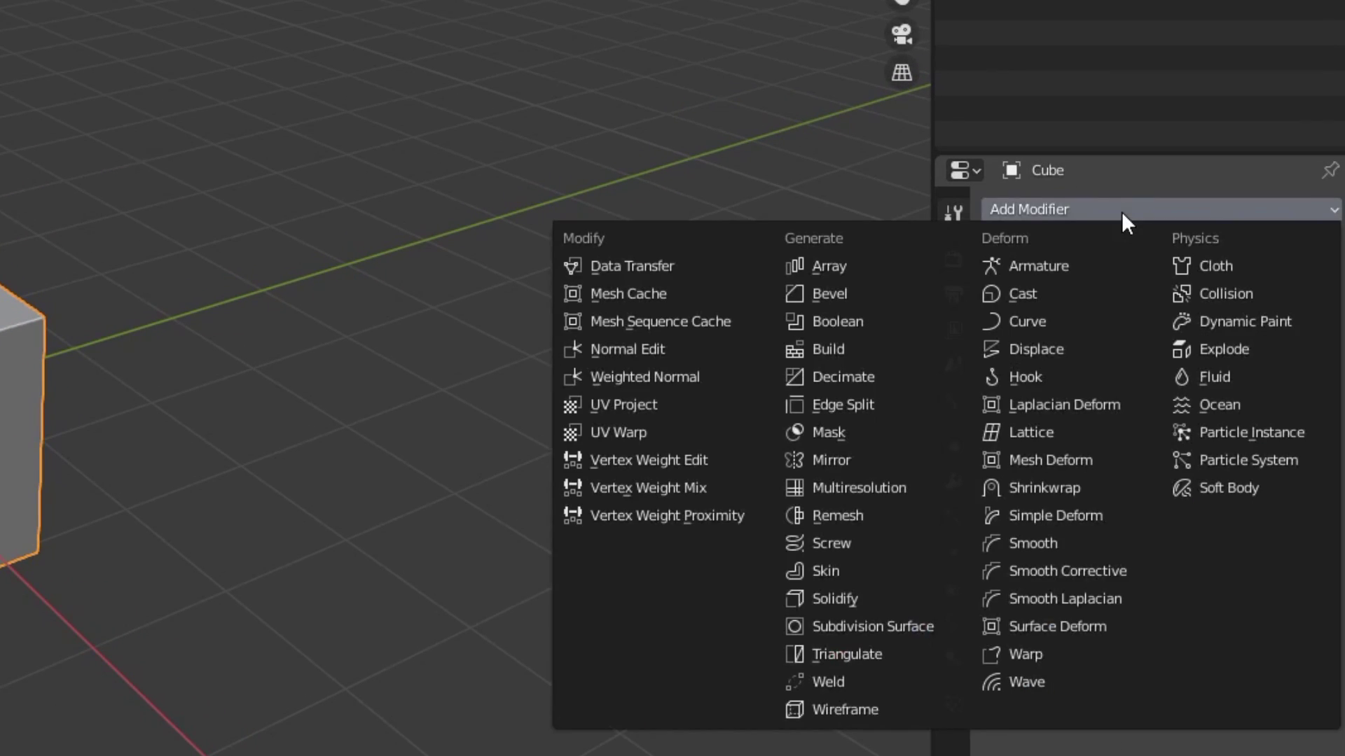
click(1051, 365)
Step: Set the Displace direction to Y and strength to -8.700
middle_drag(592, 444, 617, 382)
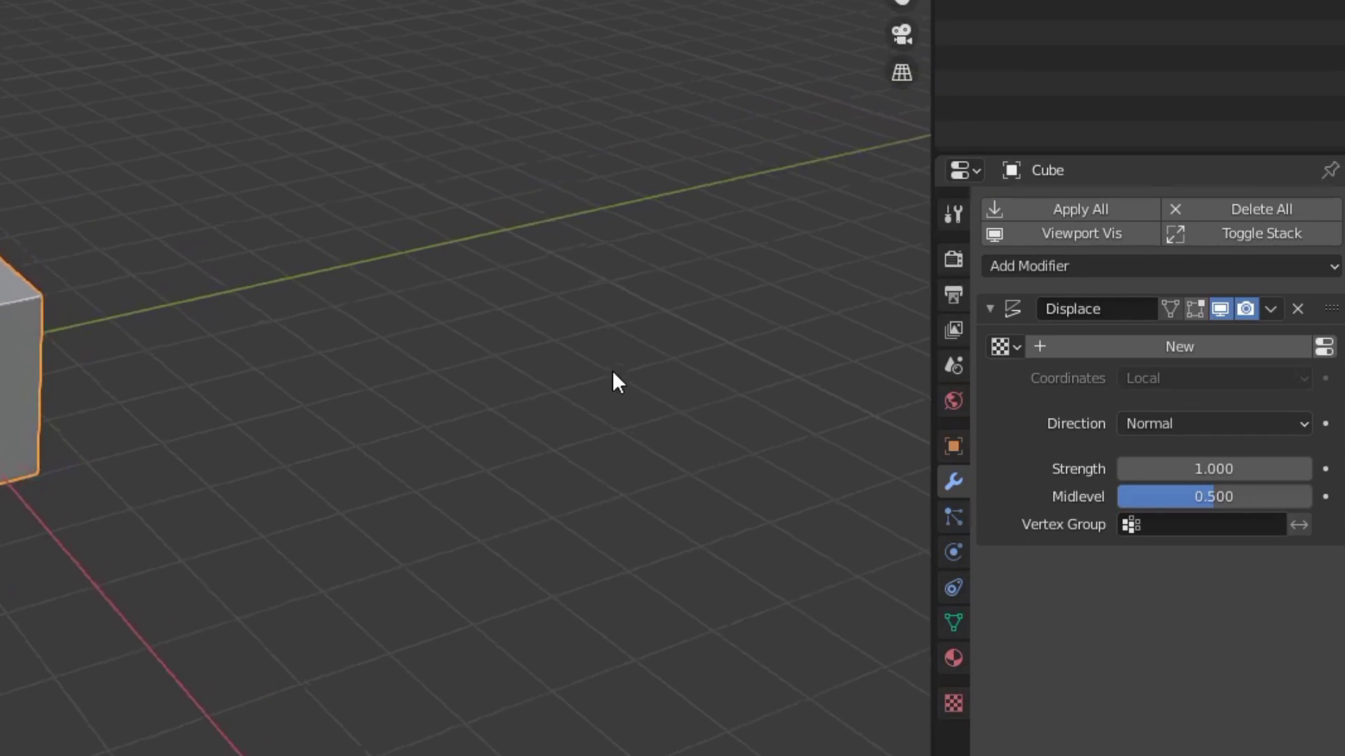
click(1196, 426)
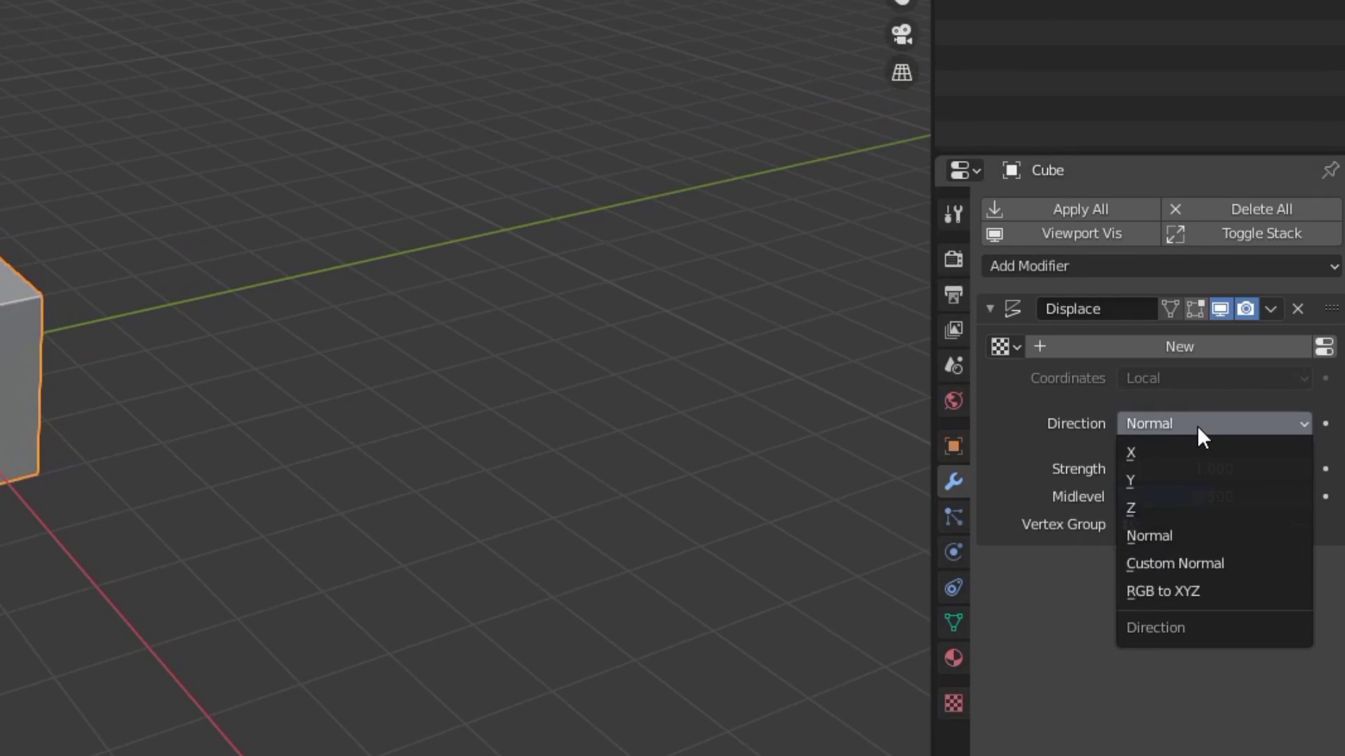
click(1208, 480)
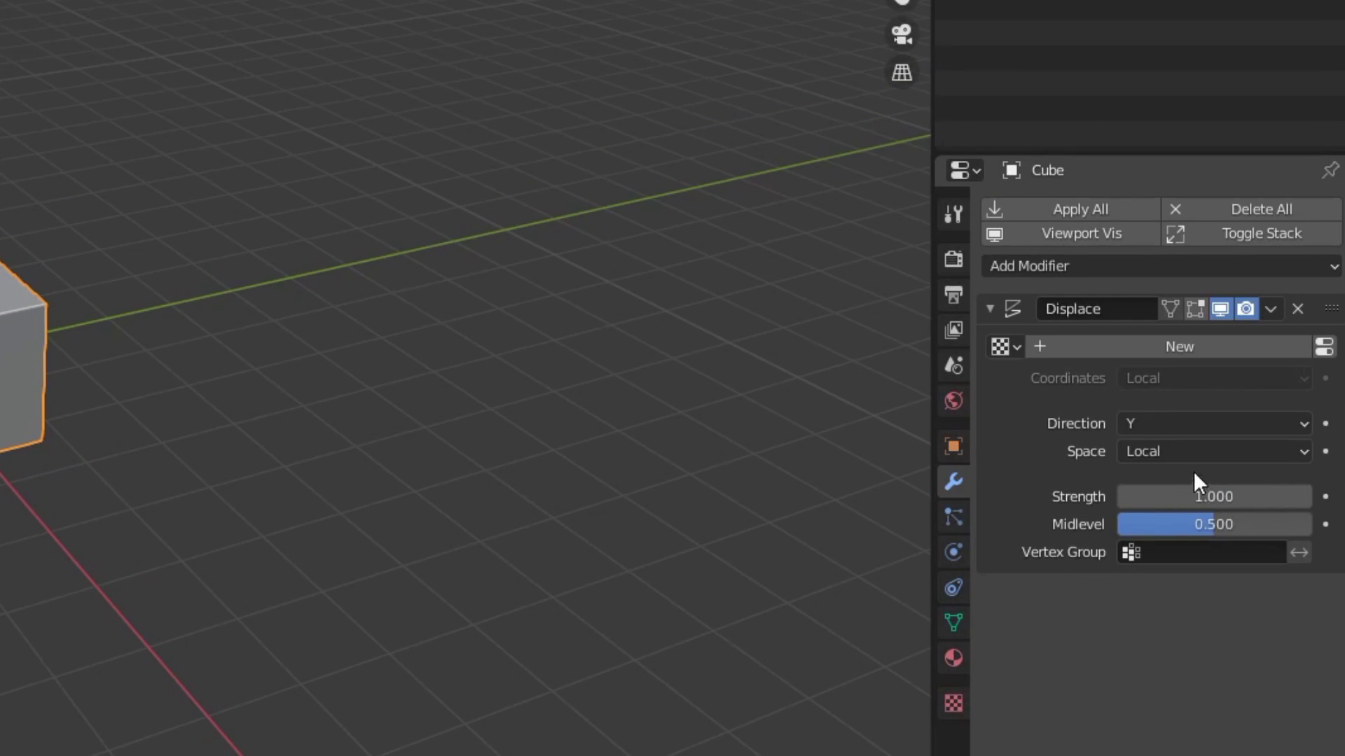
drag(1194, 496, 1255, 454)
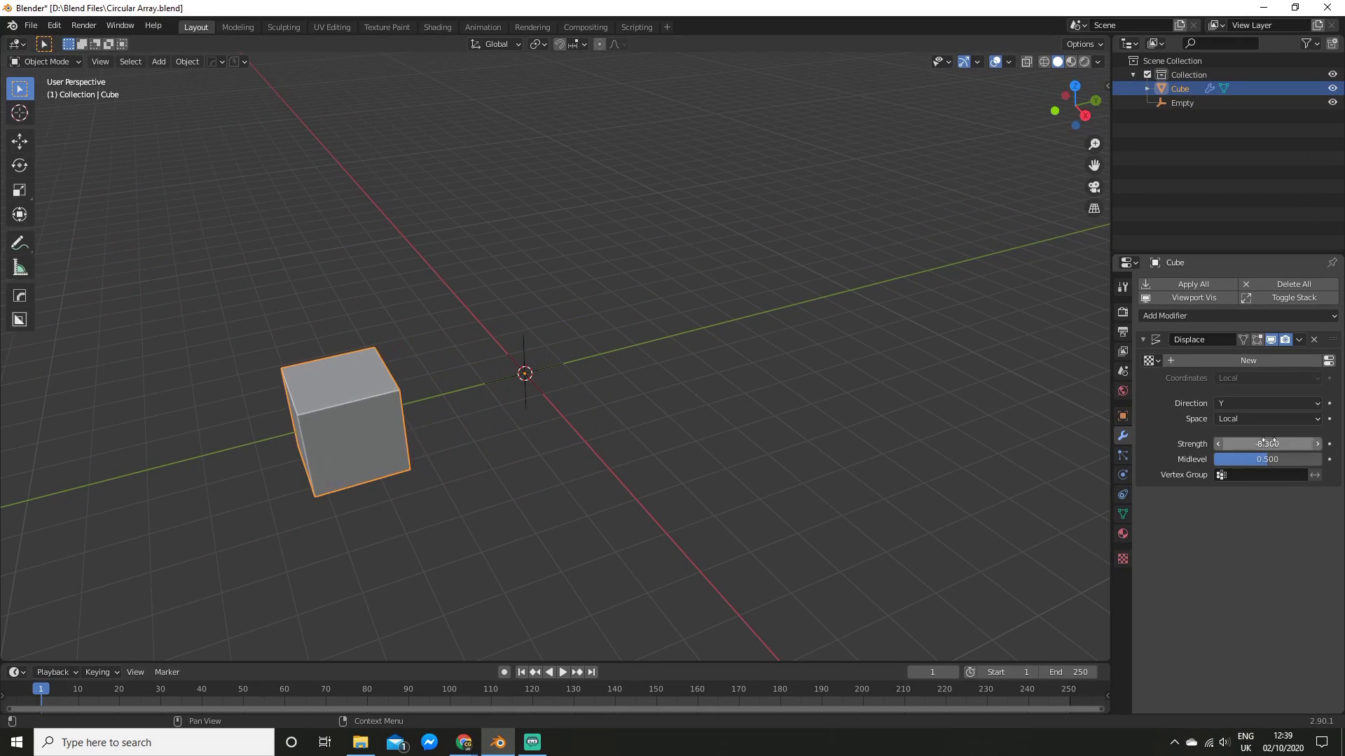
mouse_move(742, 378)
middle_down()
mouse_move(766, 384)
mouse_move(684, 372)
mouse_move(755, 381)
middle_up()
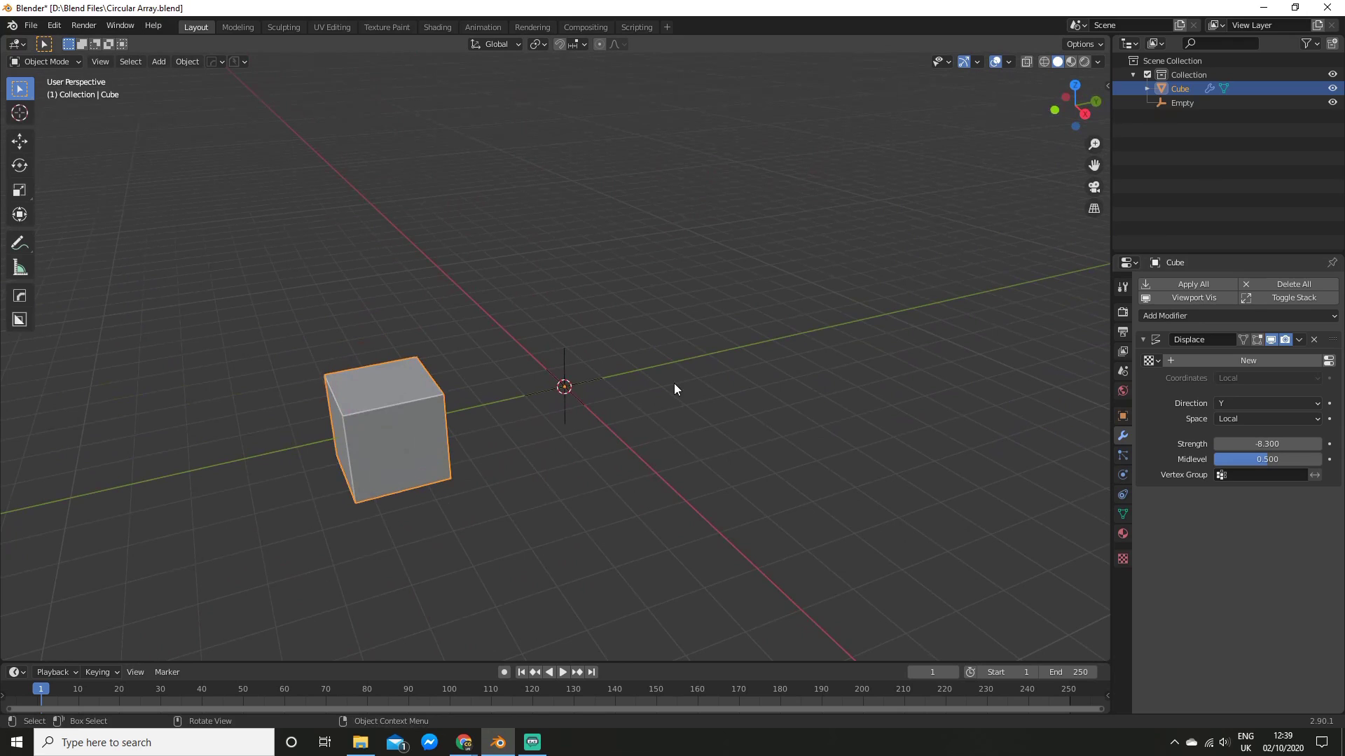
middle_drag(291, 420, 632, 510)
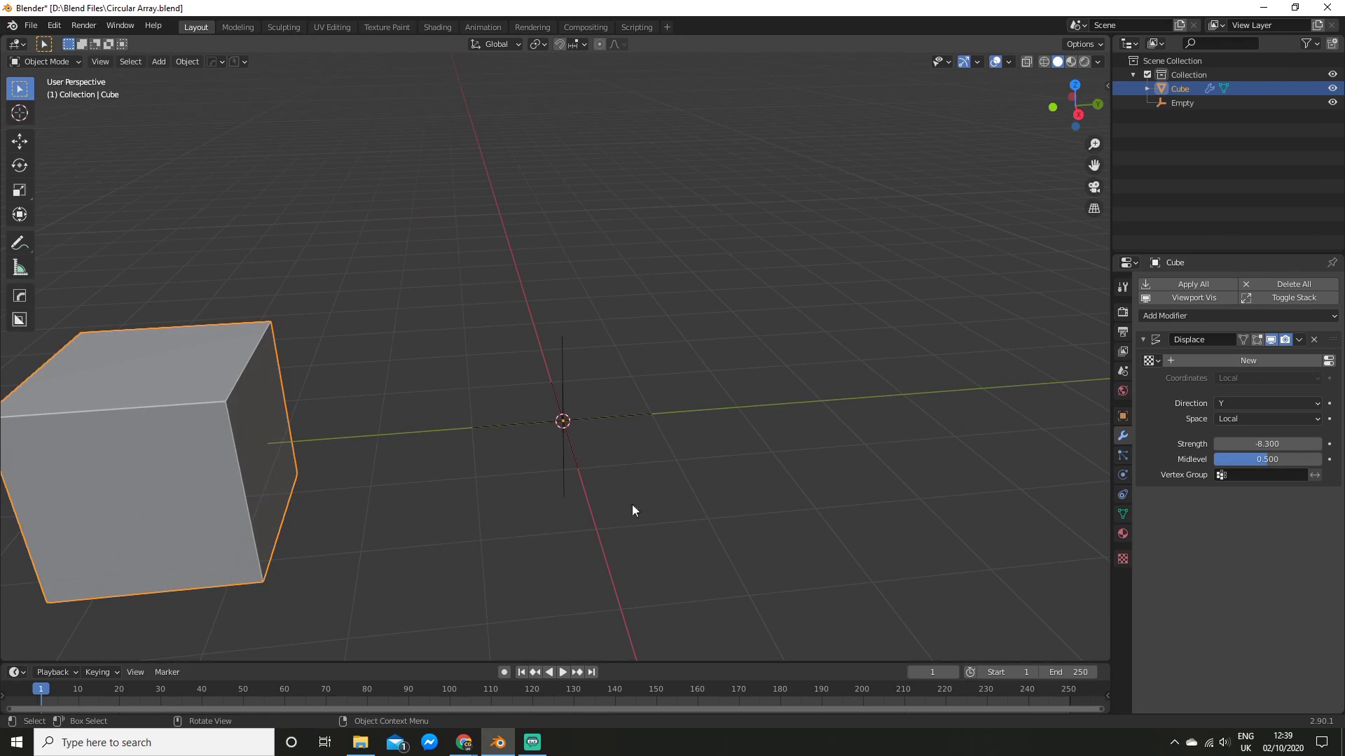
middle_drag(541, 385, 1041, 414)
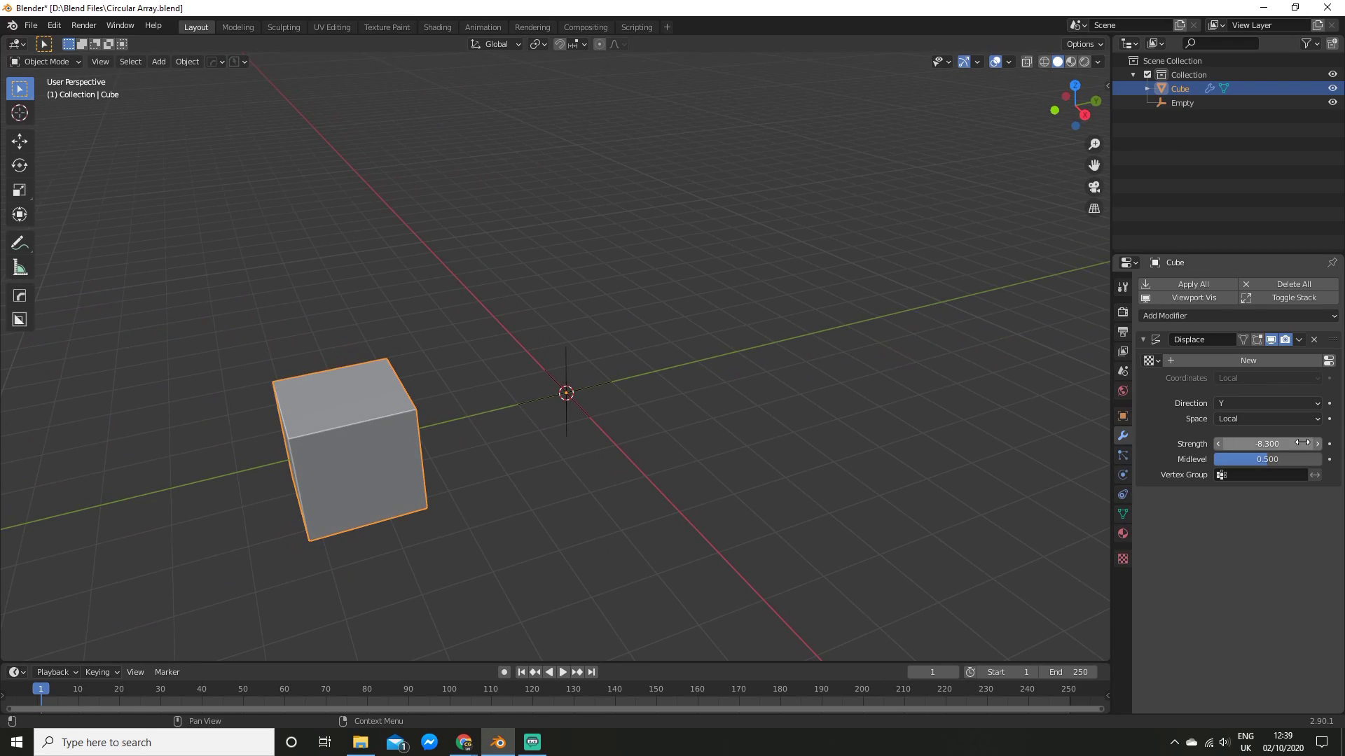
mouse_move(1254, 444)
mouse_down()
mouse_move(1236, 444)
mouse_move(1267, 444)
mouse_up()
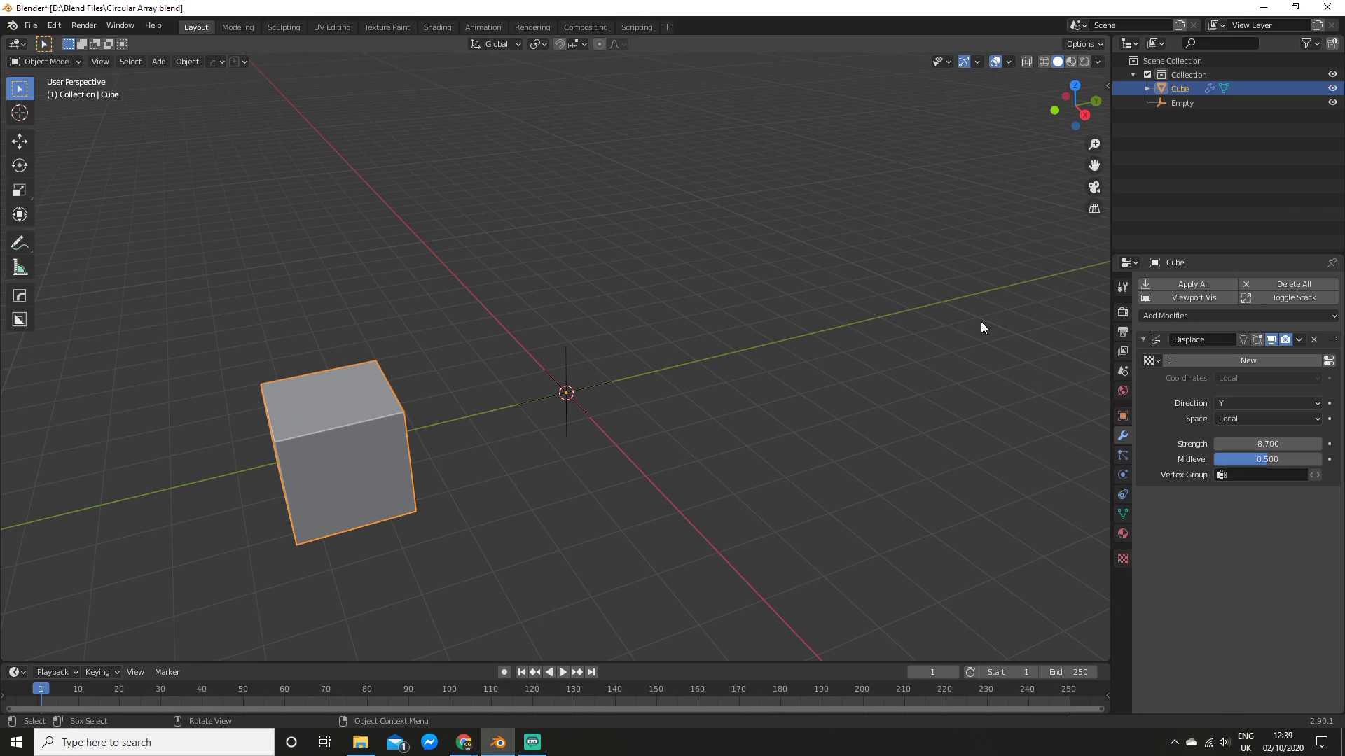
Step: Add an Array modifier with Relative Offset off and Object Offset set to Empty
click(1160, 315)
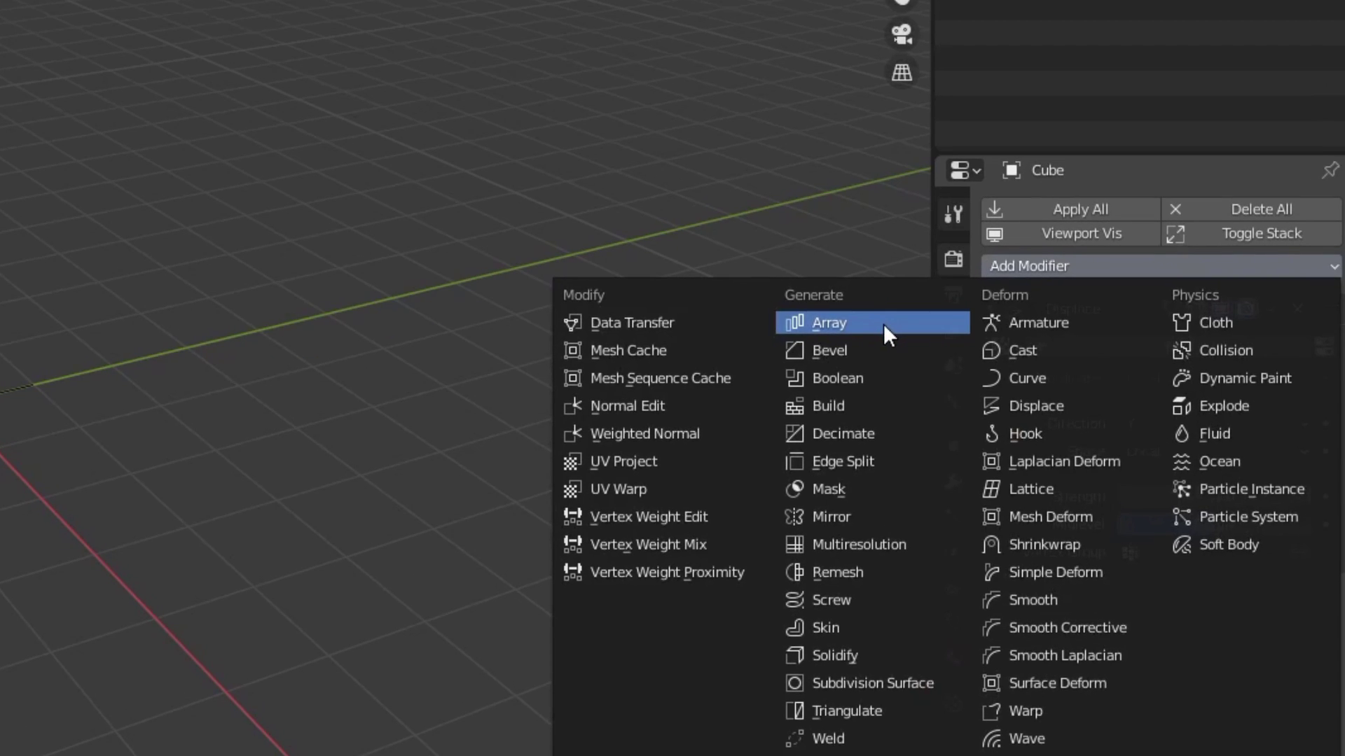
click(884, 324)
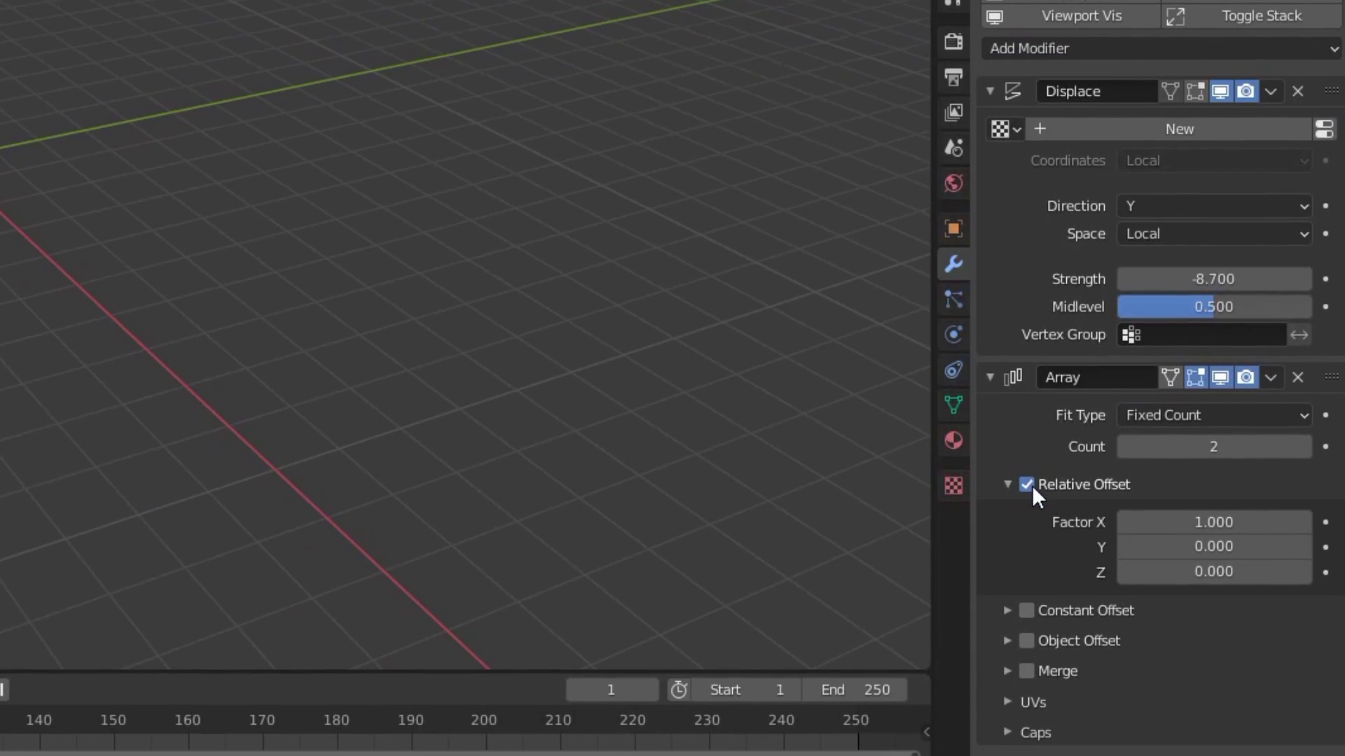
click(1026, 524)
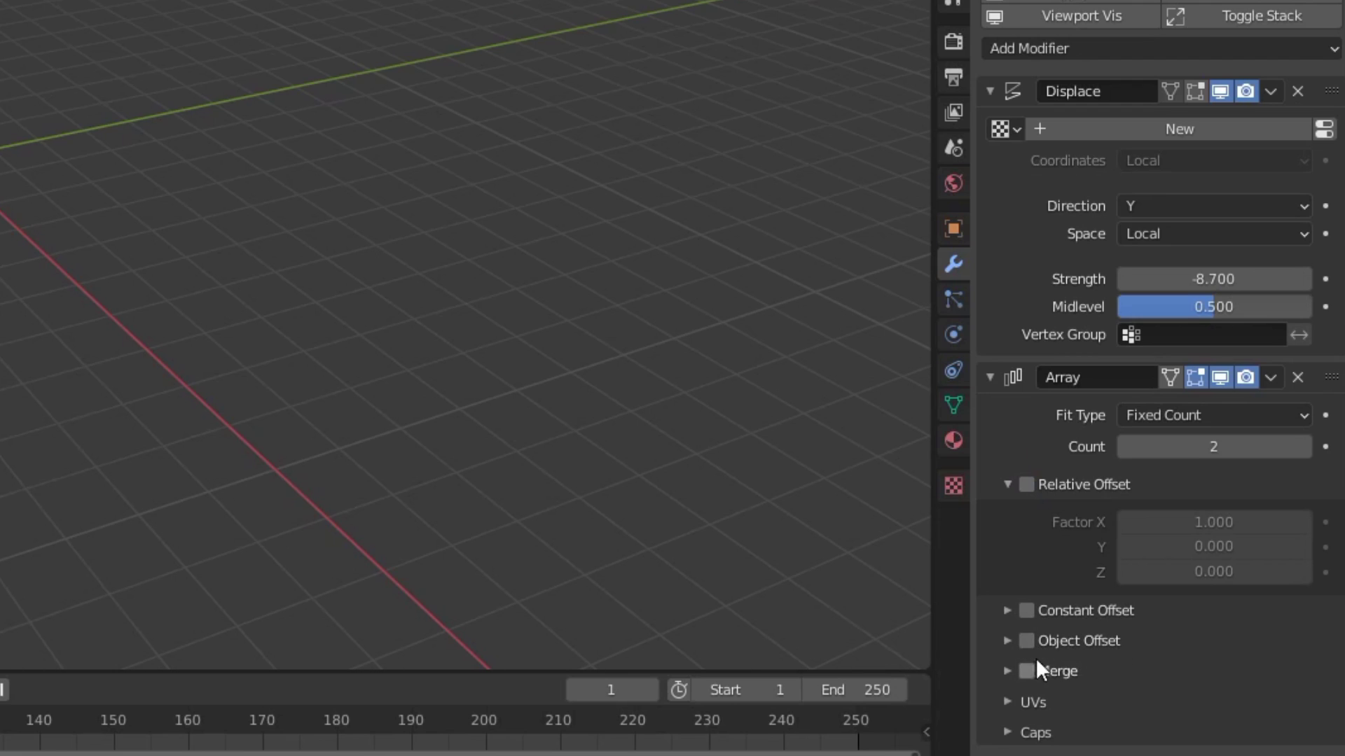
click(1008, 640)
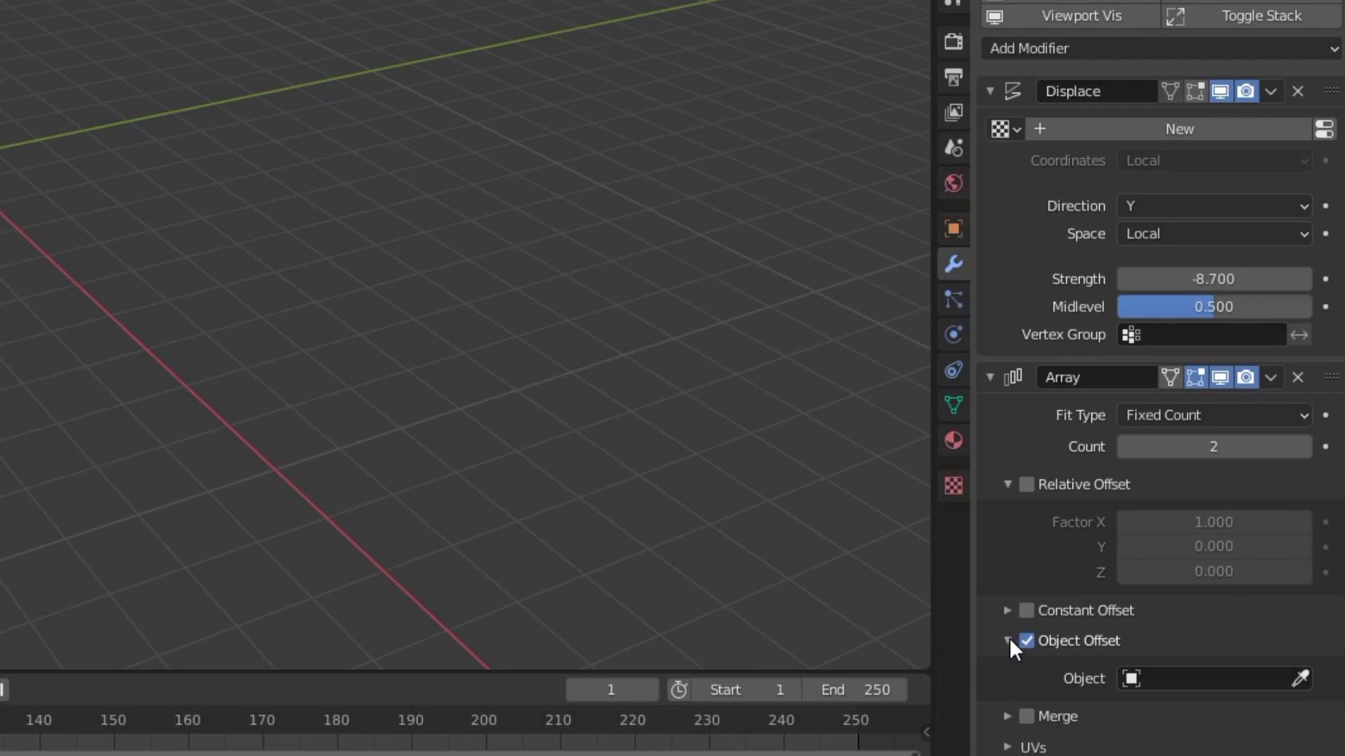
scroll(1011, 592, down, 1)
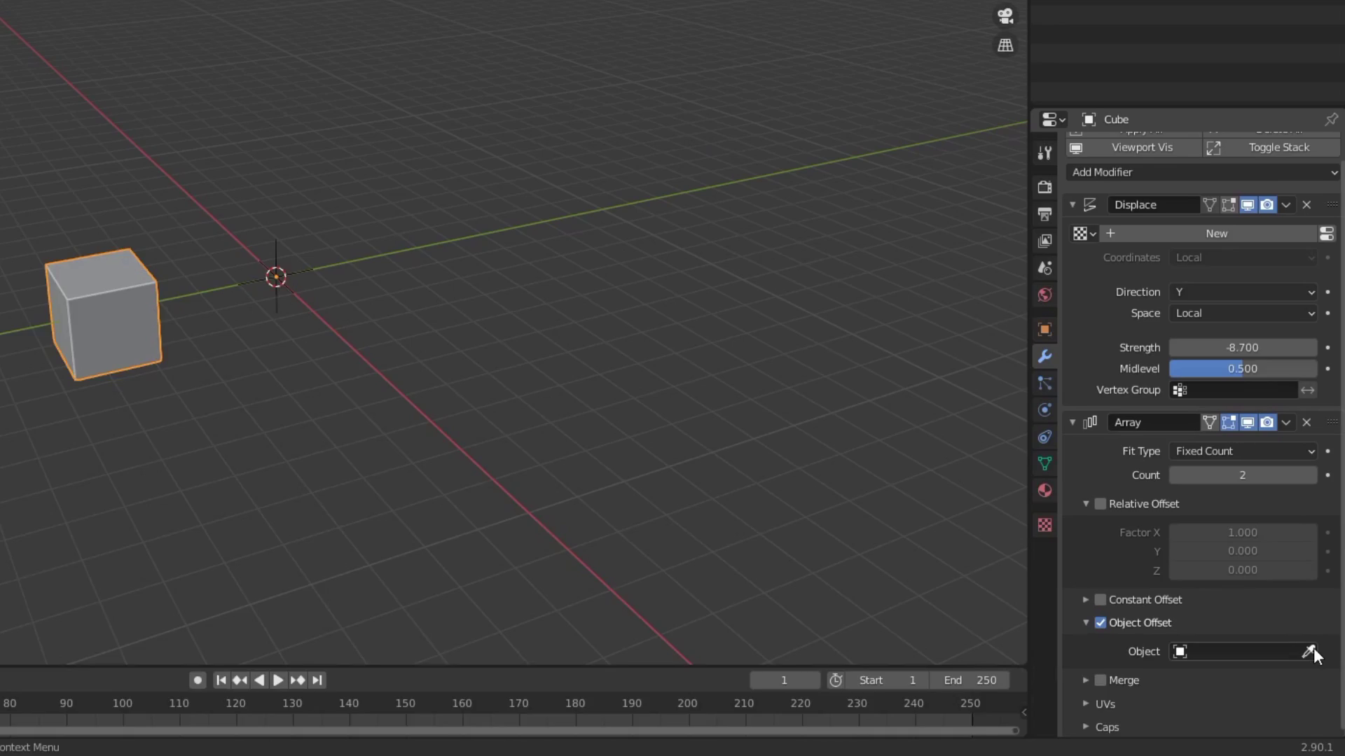
click(1300, 652)
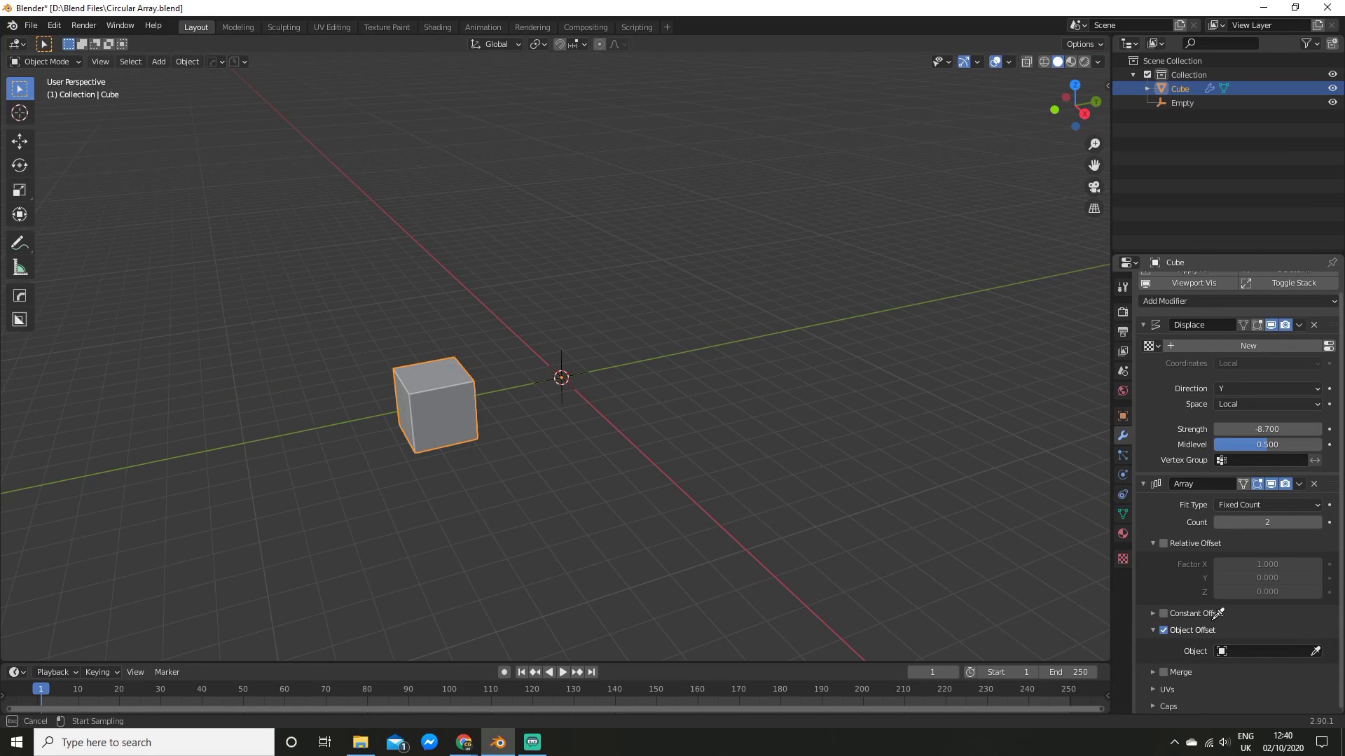
click(562, 354)
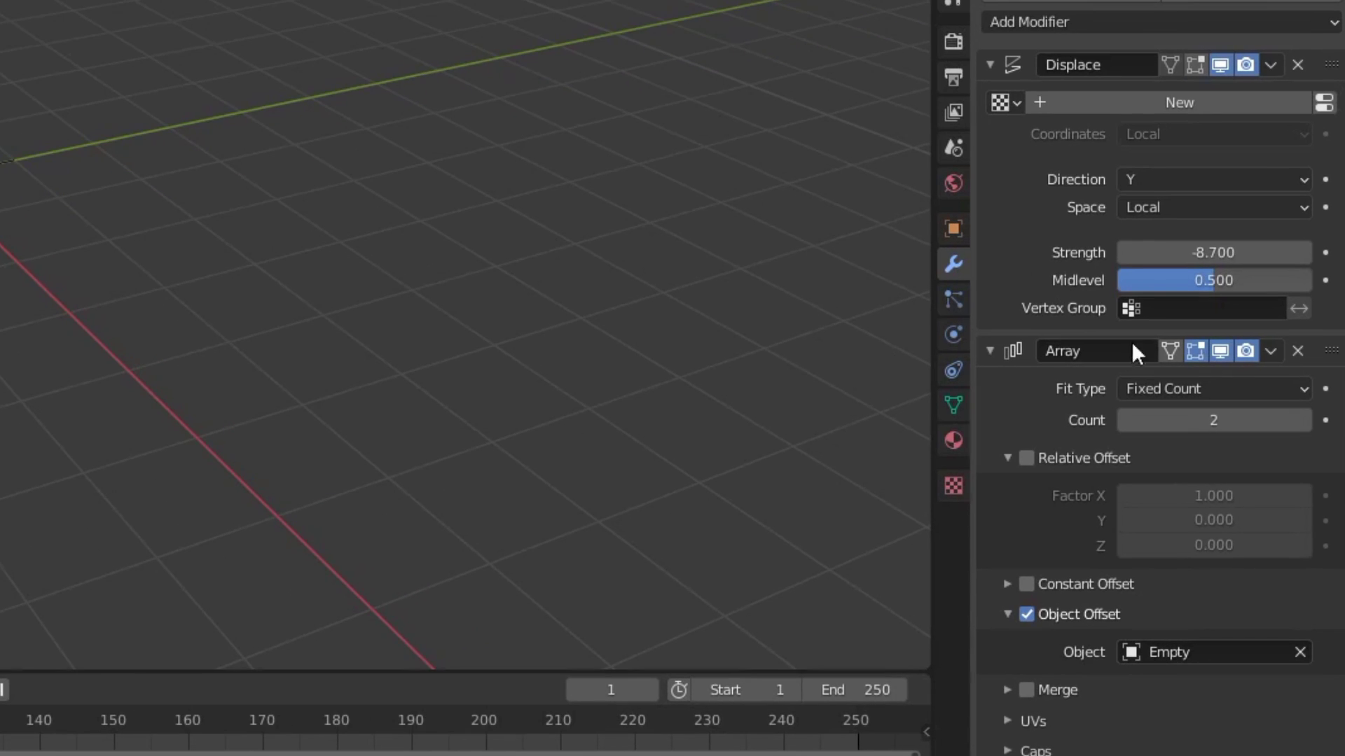
Step: Raise the Array count from 2 to 8
click(1304, 420)
click(1304, 421)
click(1305, 421)
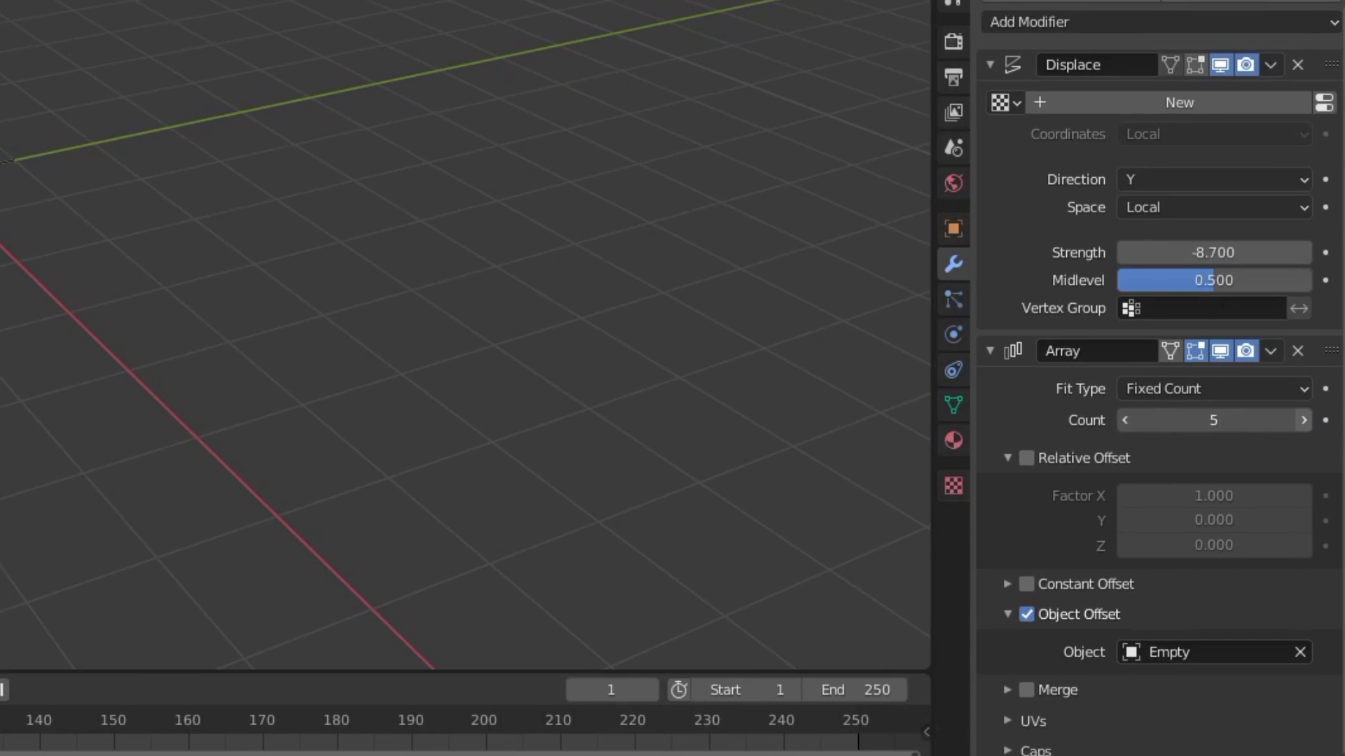
click(1304, 420)
click(1305, 420)
click(1304, 420)
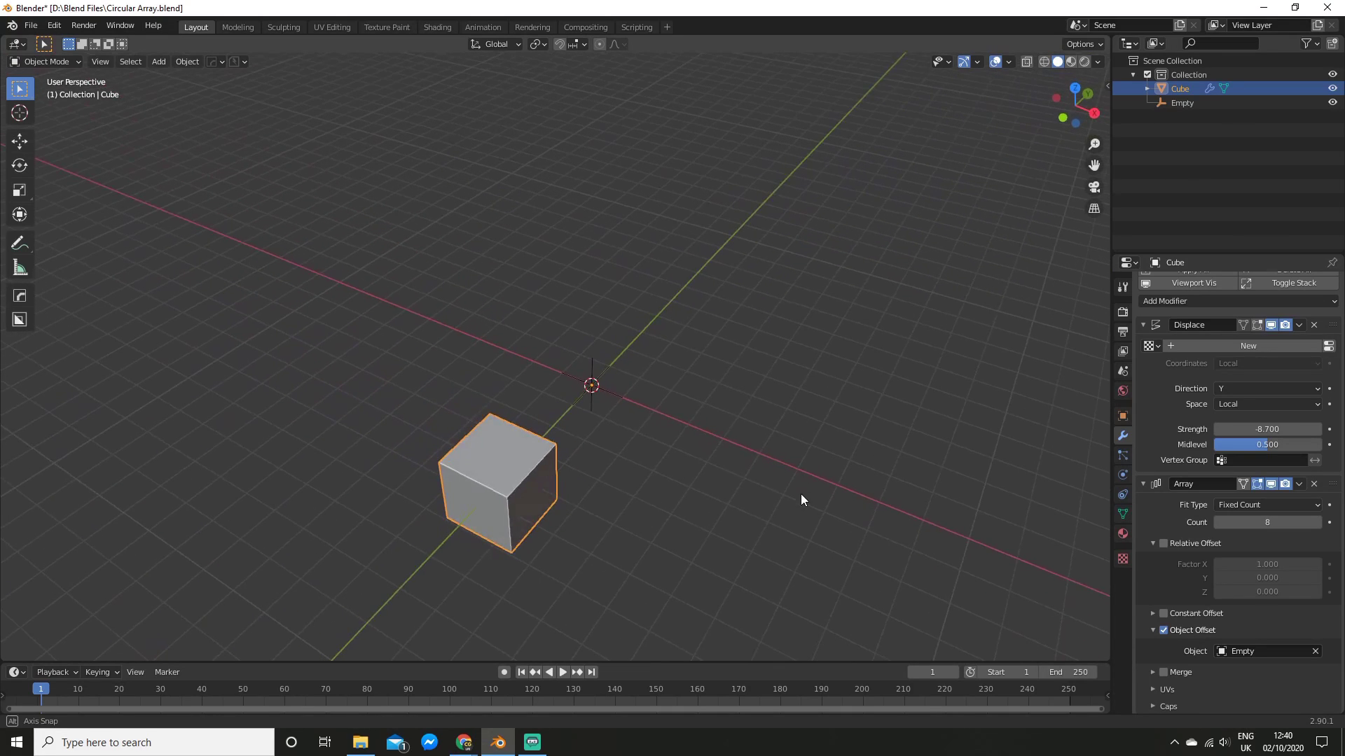
Step: In top view, rotate the Empty -44.8° around Z
middle_drag(801, 494, 580, 385)
click(575, 373)
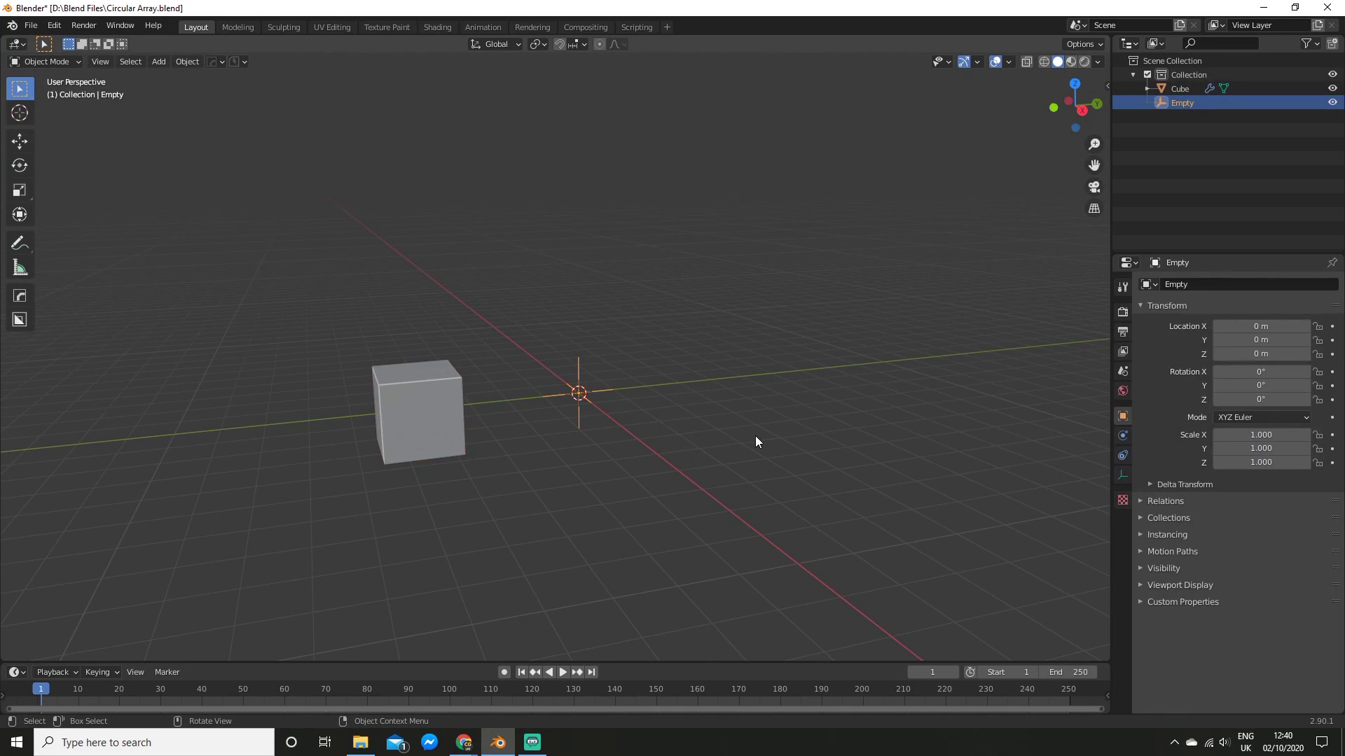
key(KP_7)
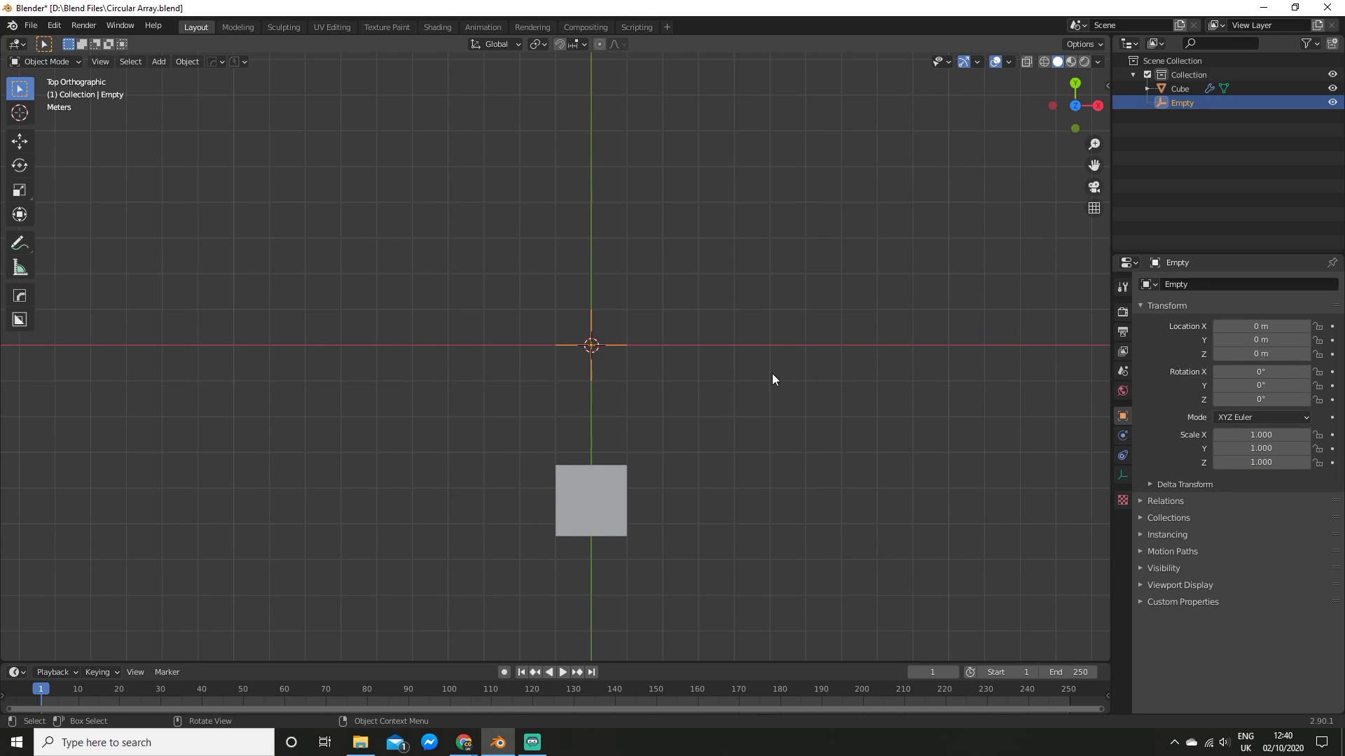
key(r)
key(z)
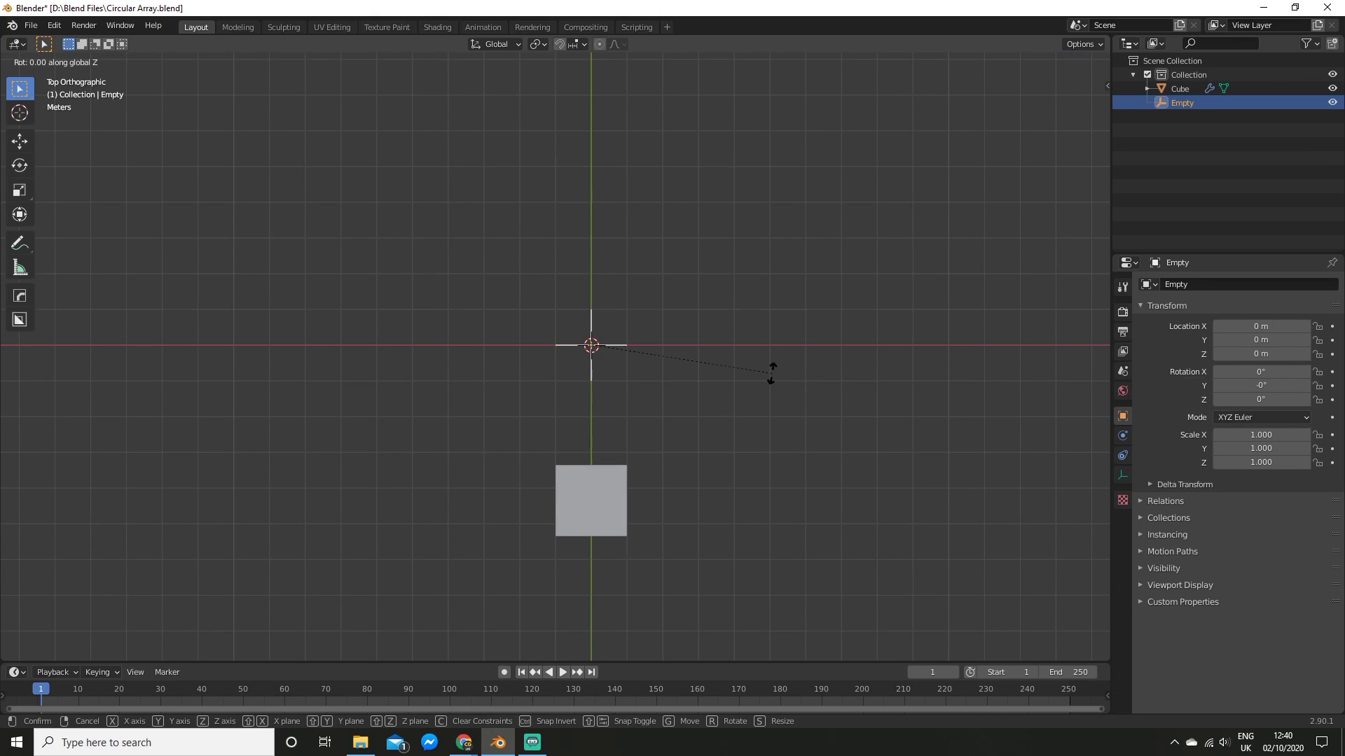
click(759, 534)
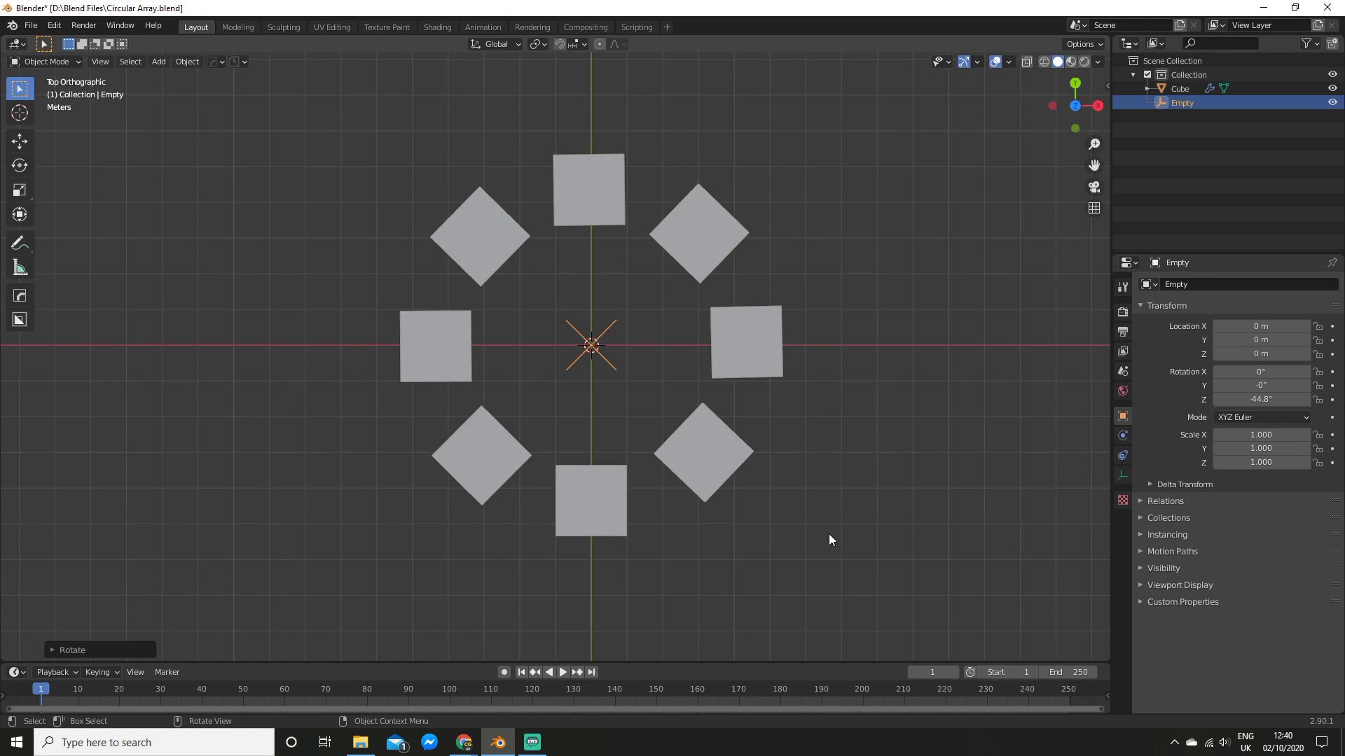
Step: Clear the selection and orbit around the finished ring of eight cubes
middle_drag(829, 539, 707, 410)
click(896, 443)
scroll(837, 447, down, 3)
scroll(838, 447, up, 2)
middle_drag(838, 447, 814, 463)
scroll(880, 485, up, 2)
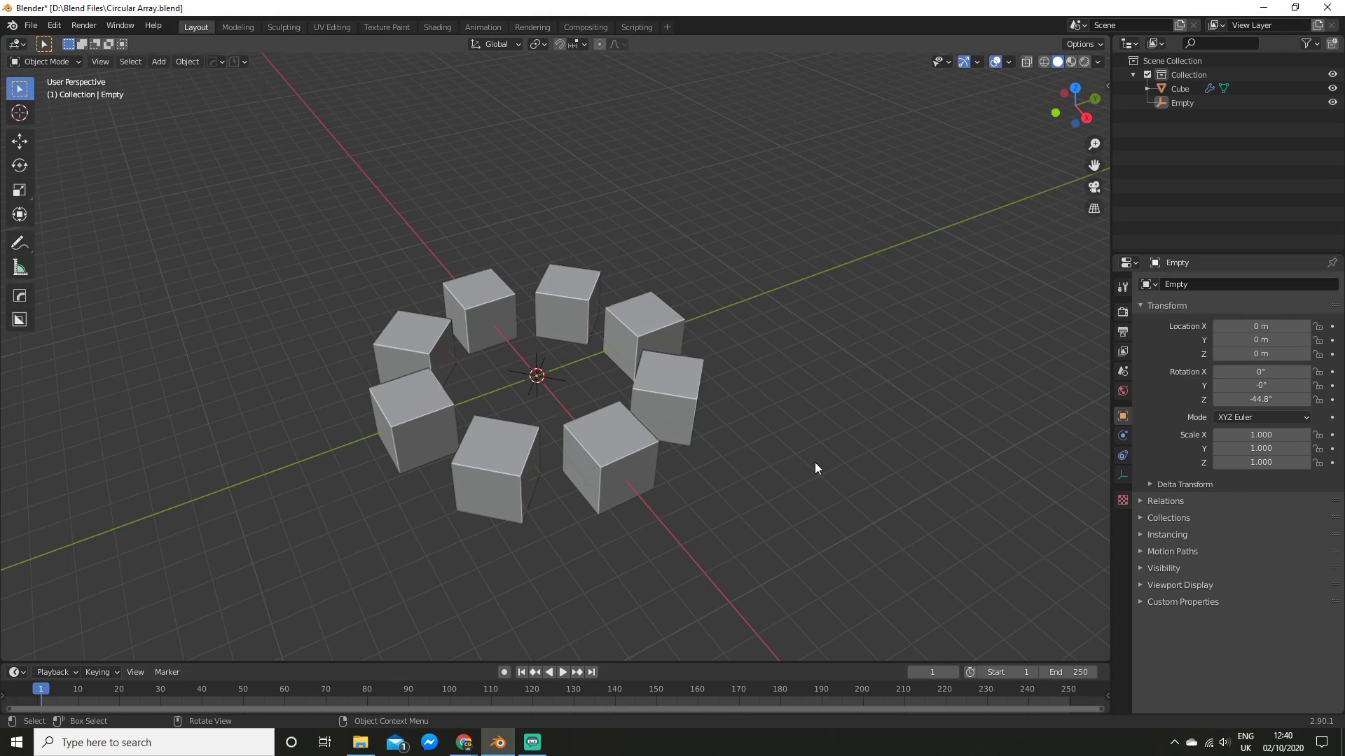
Step: Delete the arrayed cube and the Empty
click(607, 443)
key(Delete)
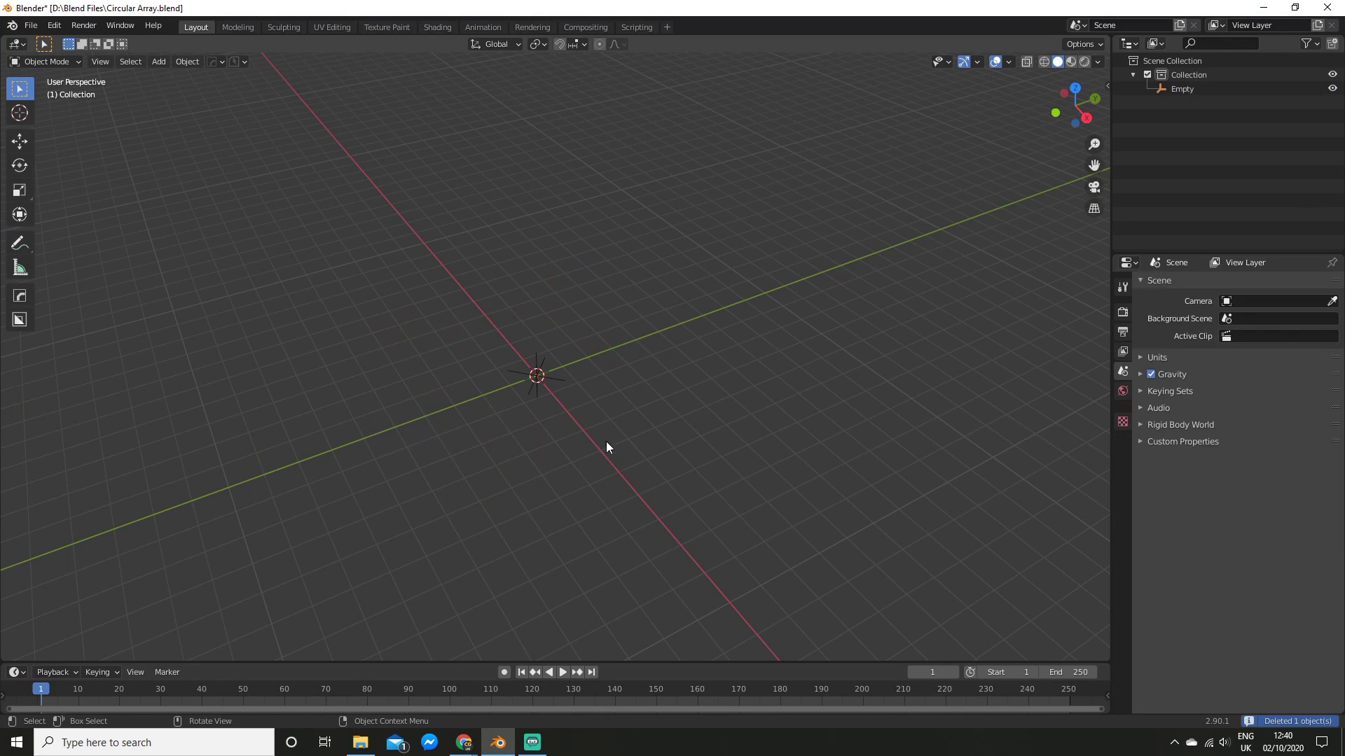
click(534, 374)
key(Delete)
scroll(572, 375, up, 1)
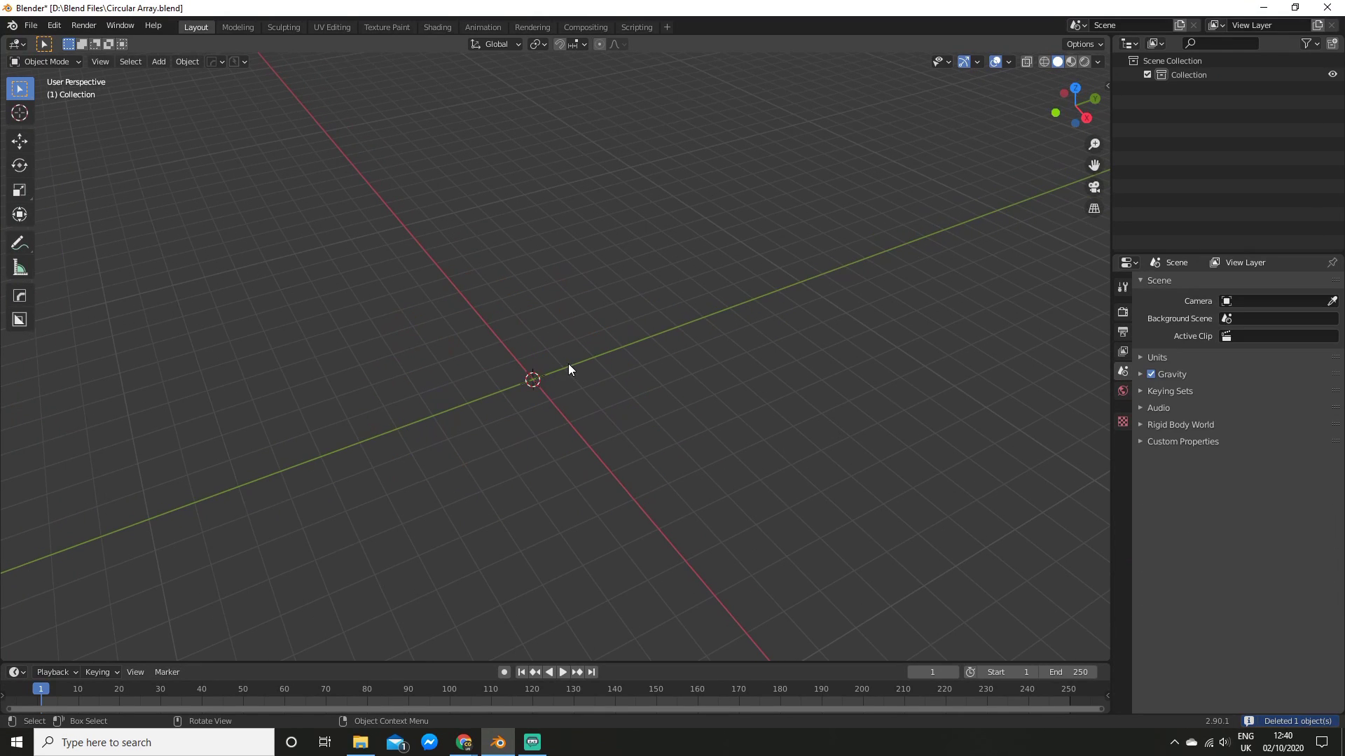
Step: Add a new mesh cube to the scene
key(shift+a)
mouse_move(532, 225)
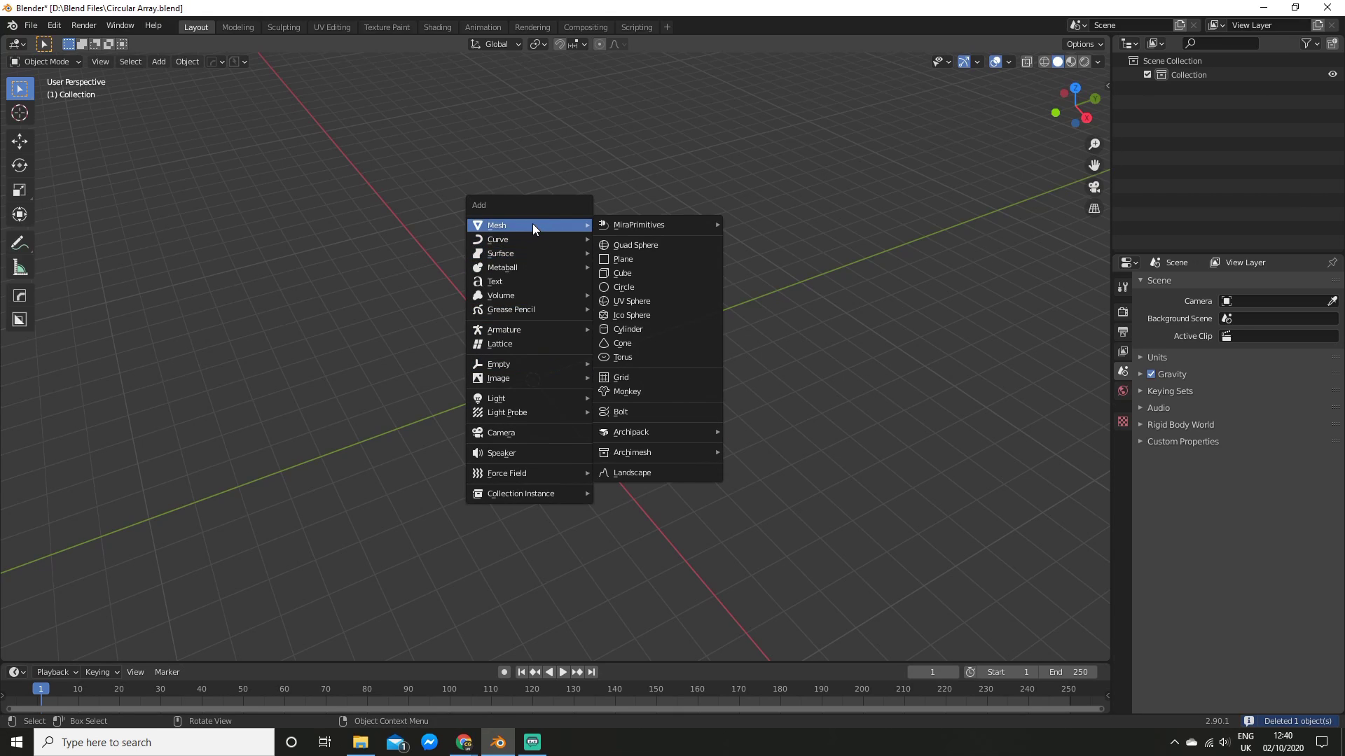
click(647, 273)
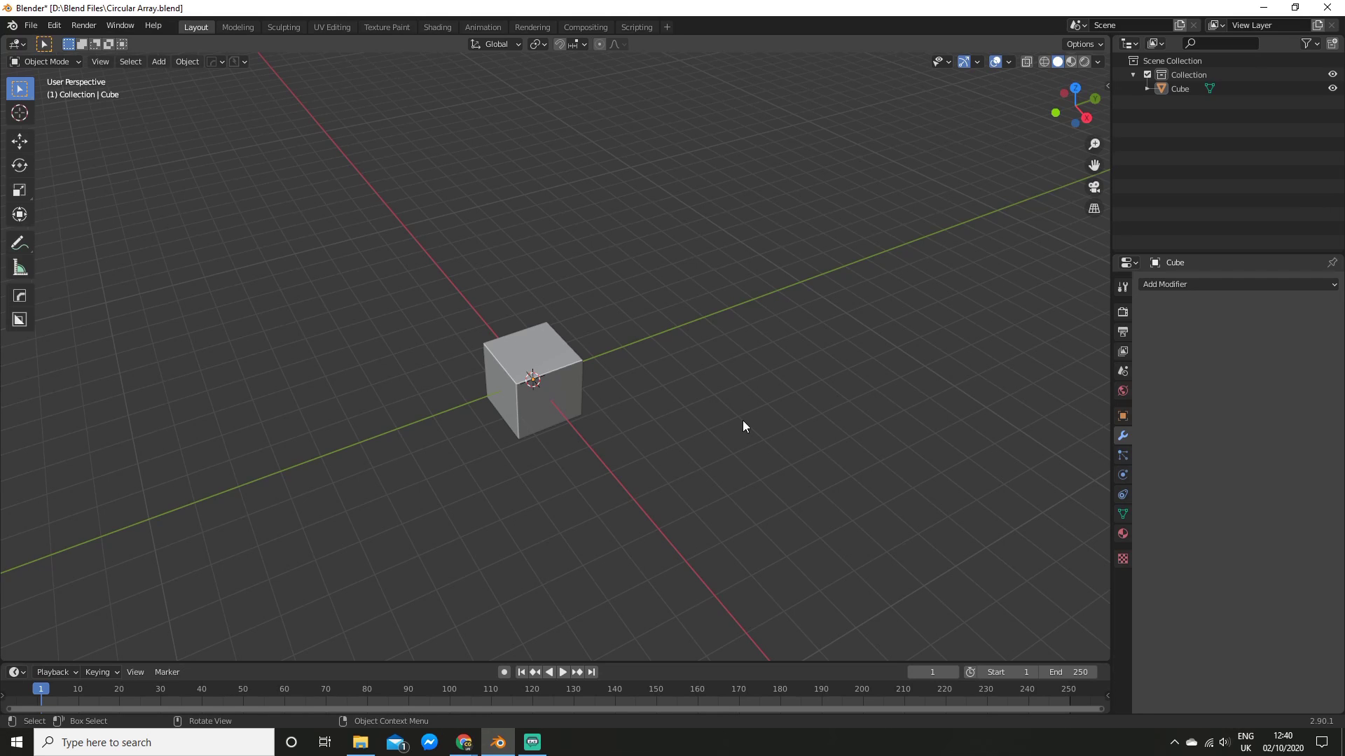
middle_drag(743, 421, 539, 412)
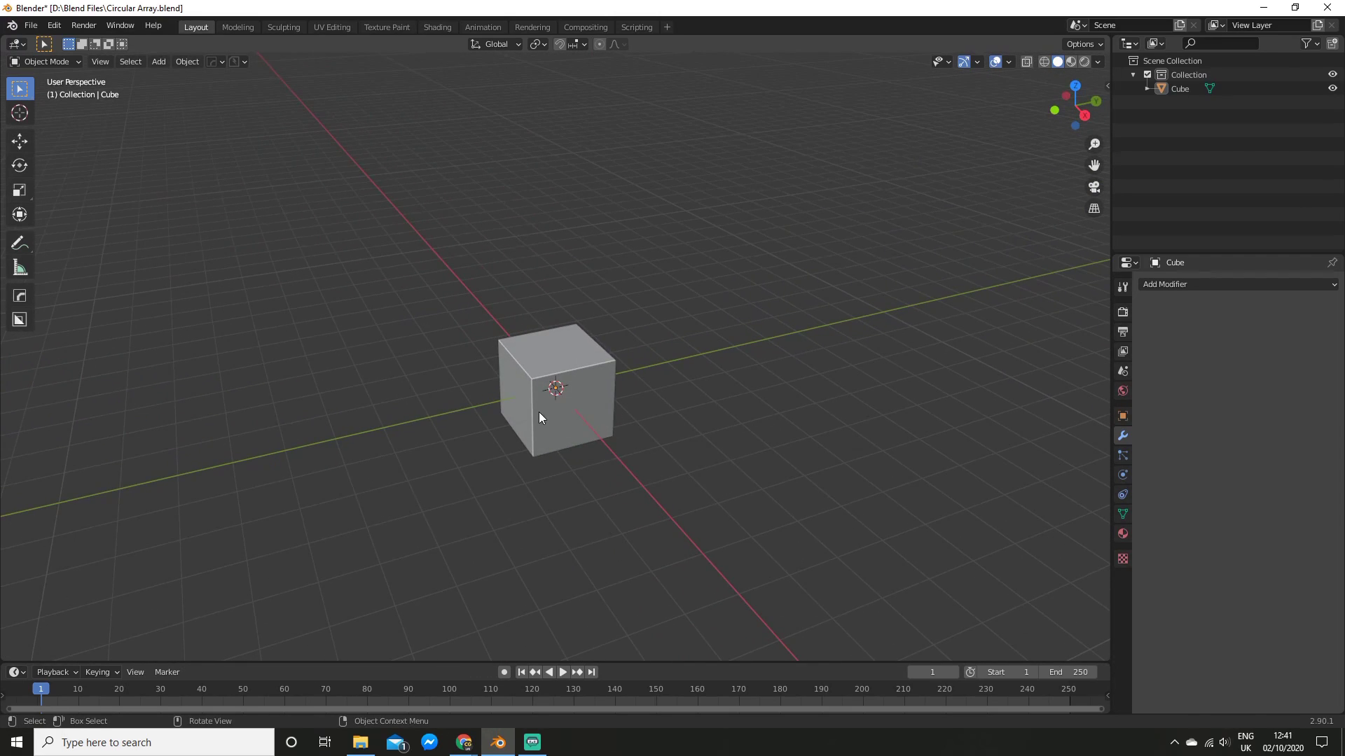
Step: Turn the new cube into a ring of eight with HardOps Radial Array
click(545, 412)
key(q)
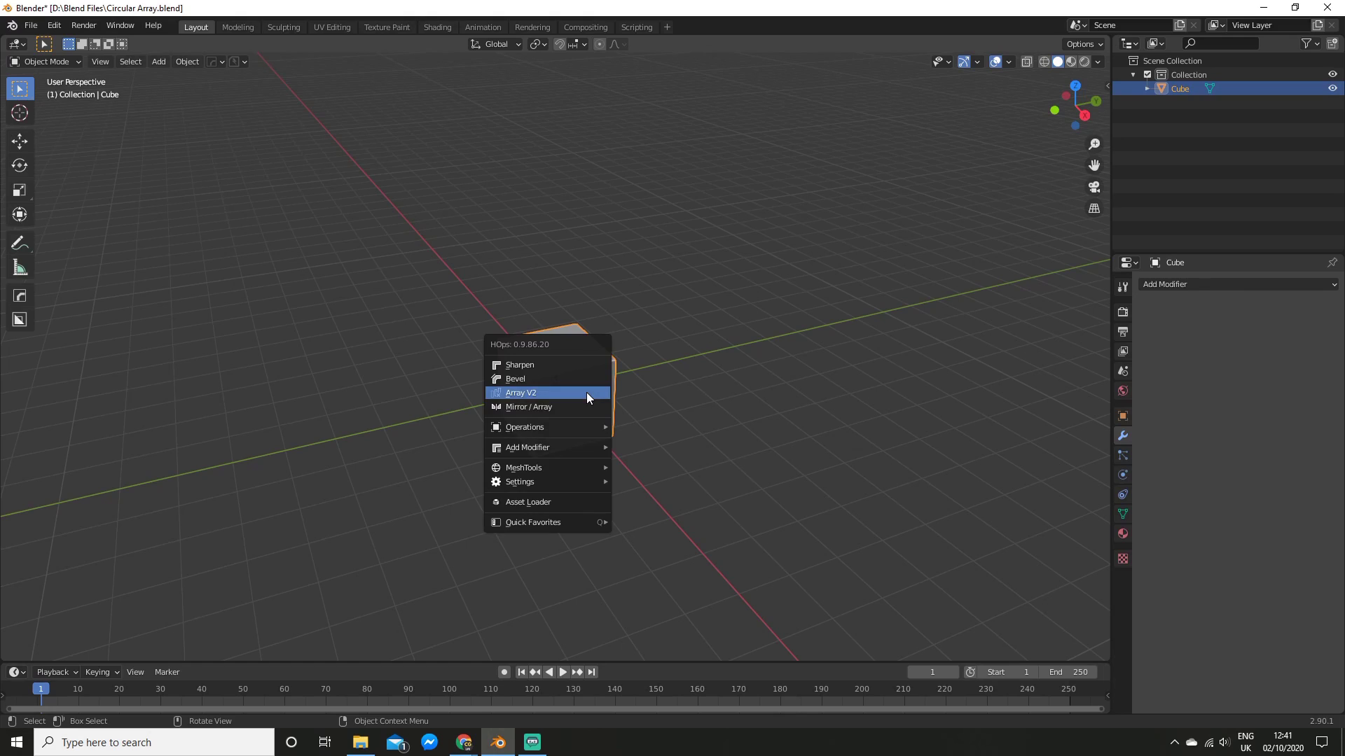
mouse_move(582, 469)
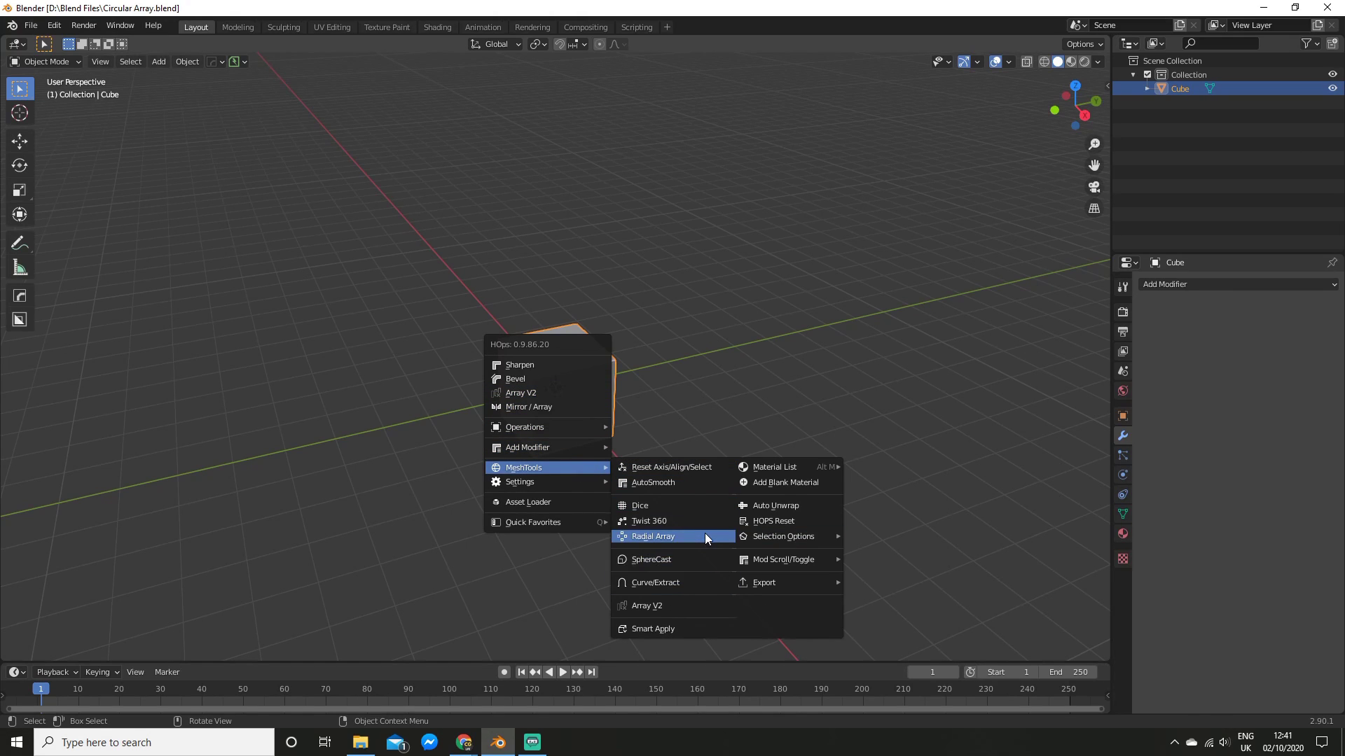
click(676, 536)
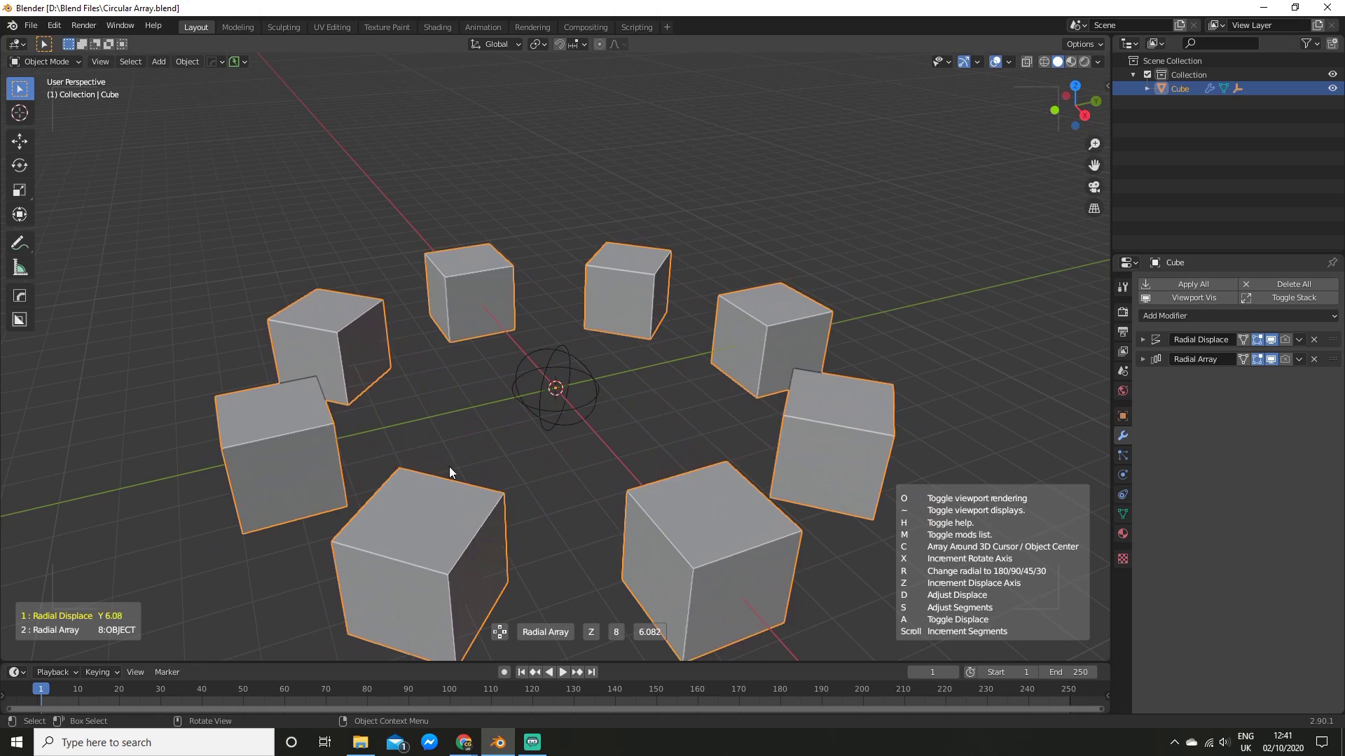
click(557, 481)
scroll(553, 490, down, 3)
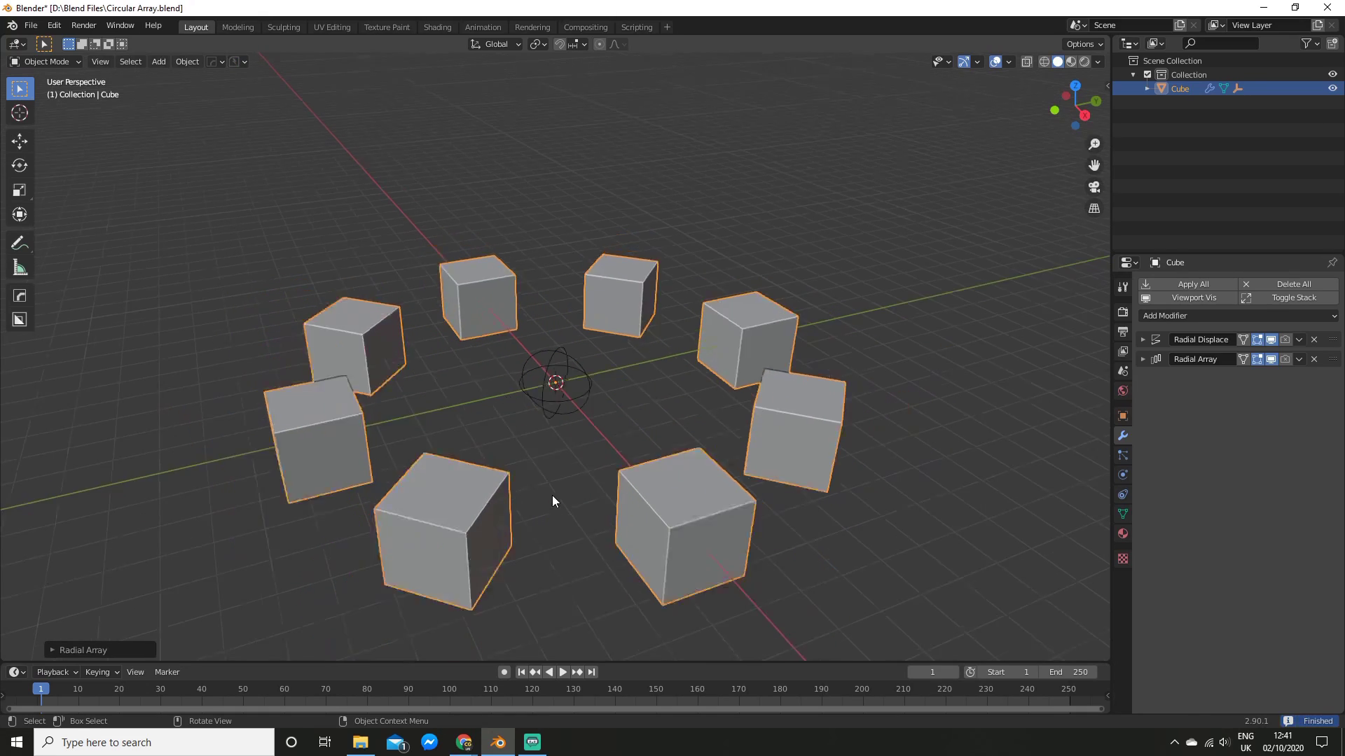
mouse_move(552, 495)
middle_down()
mouse_move(410, 487)
mouse_move(321, 536)
mouse_move(645, 526)
mouse_move(565, 490)
middle_up()
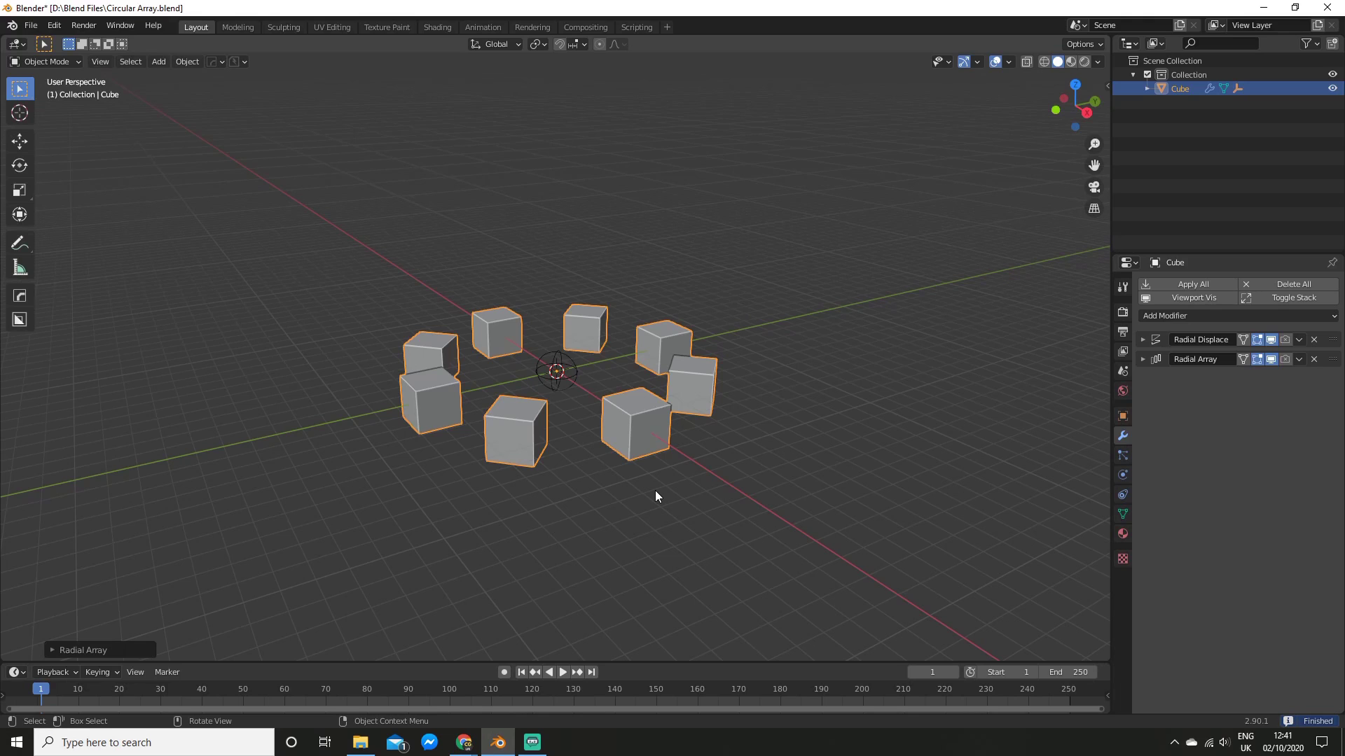
middle_drag(654, 492, 753, 459)
scroll(683, 490, up, 3)
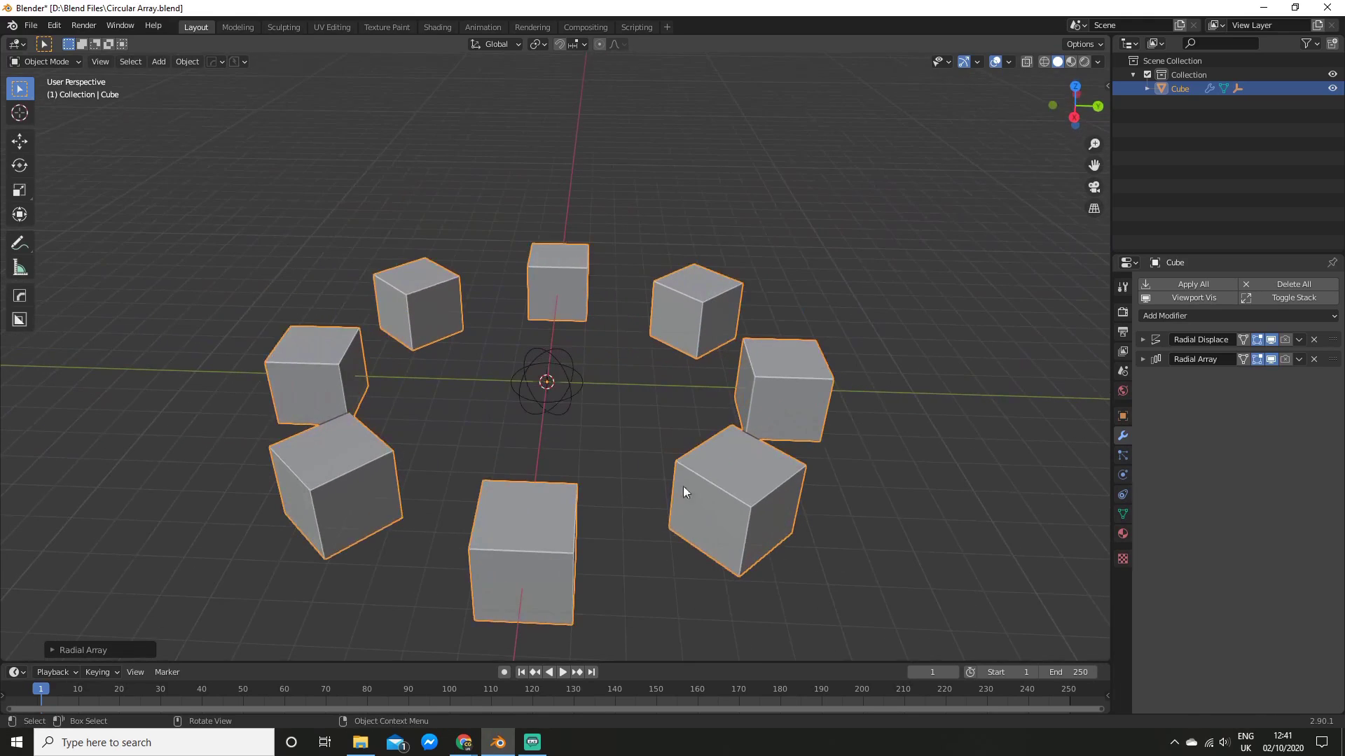
scroll(515, 497, down, 4)
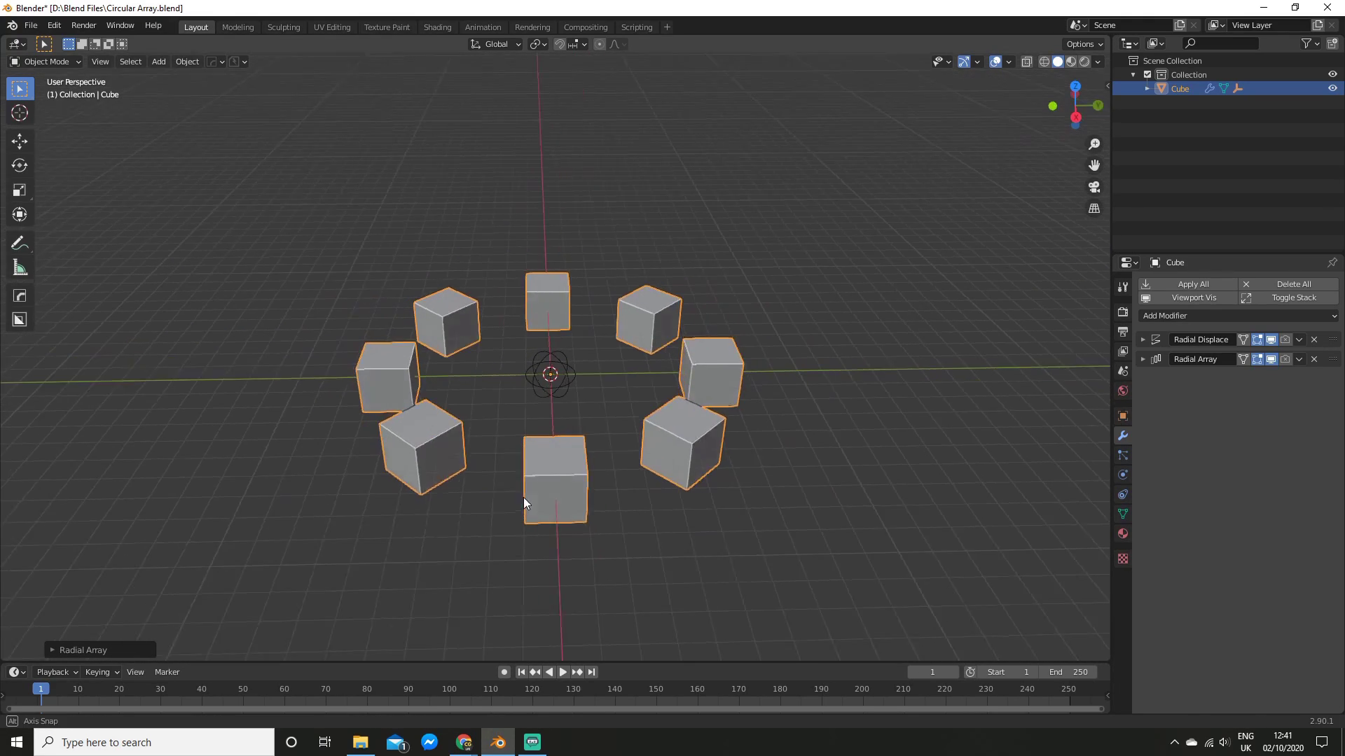
Step: Apply all radial modifiers and separate the mesh by loose parts
click(1193, 285)
scroll(796, 434, up, 4)
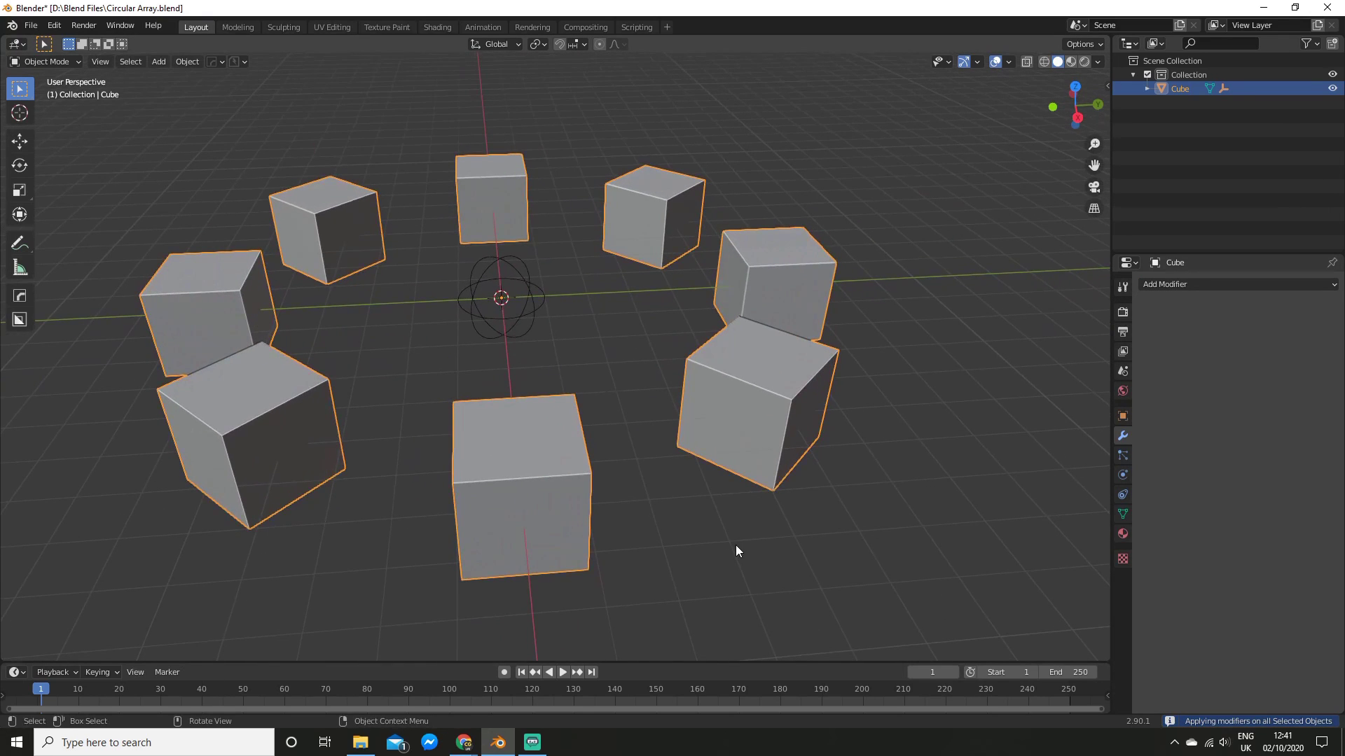
key(Tab)
key(p)
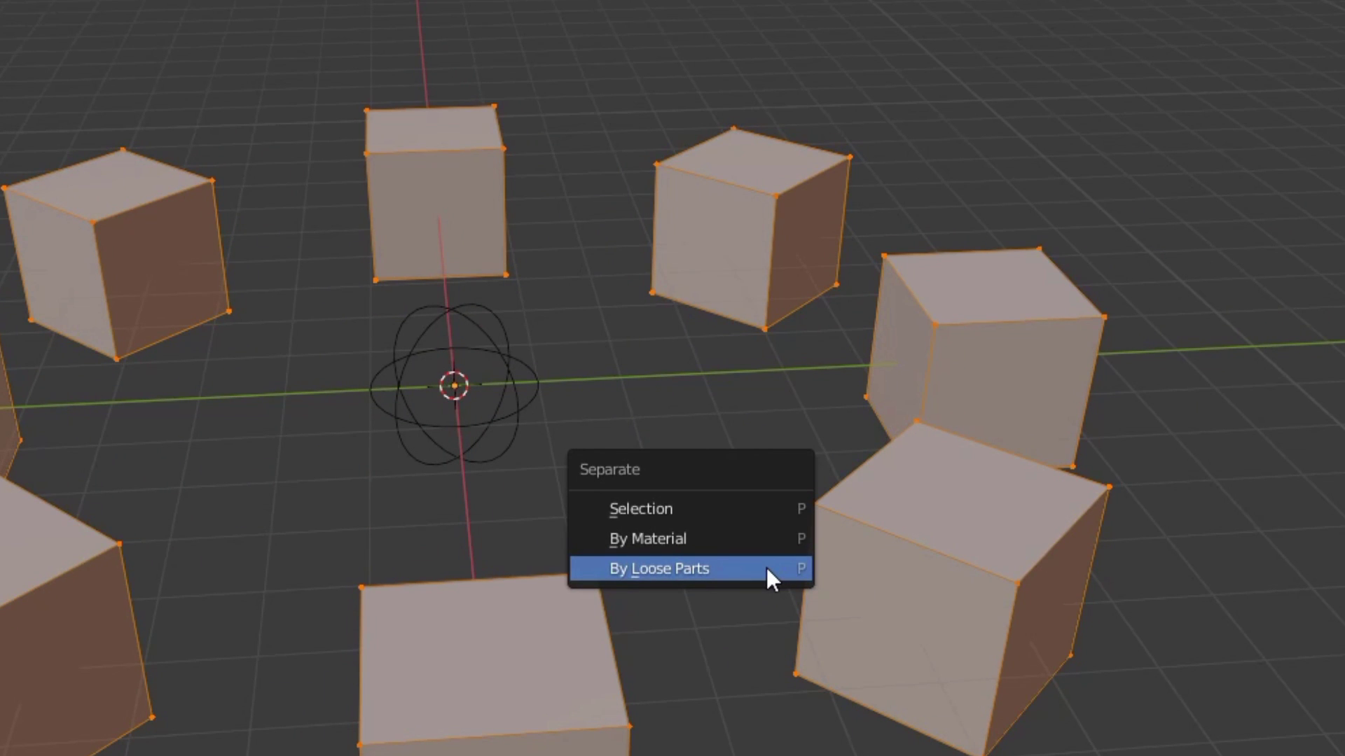
click(722, 566)
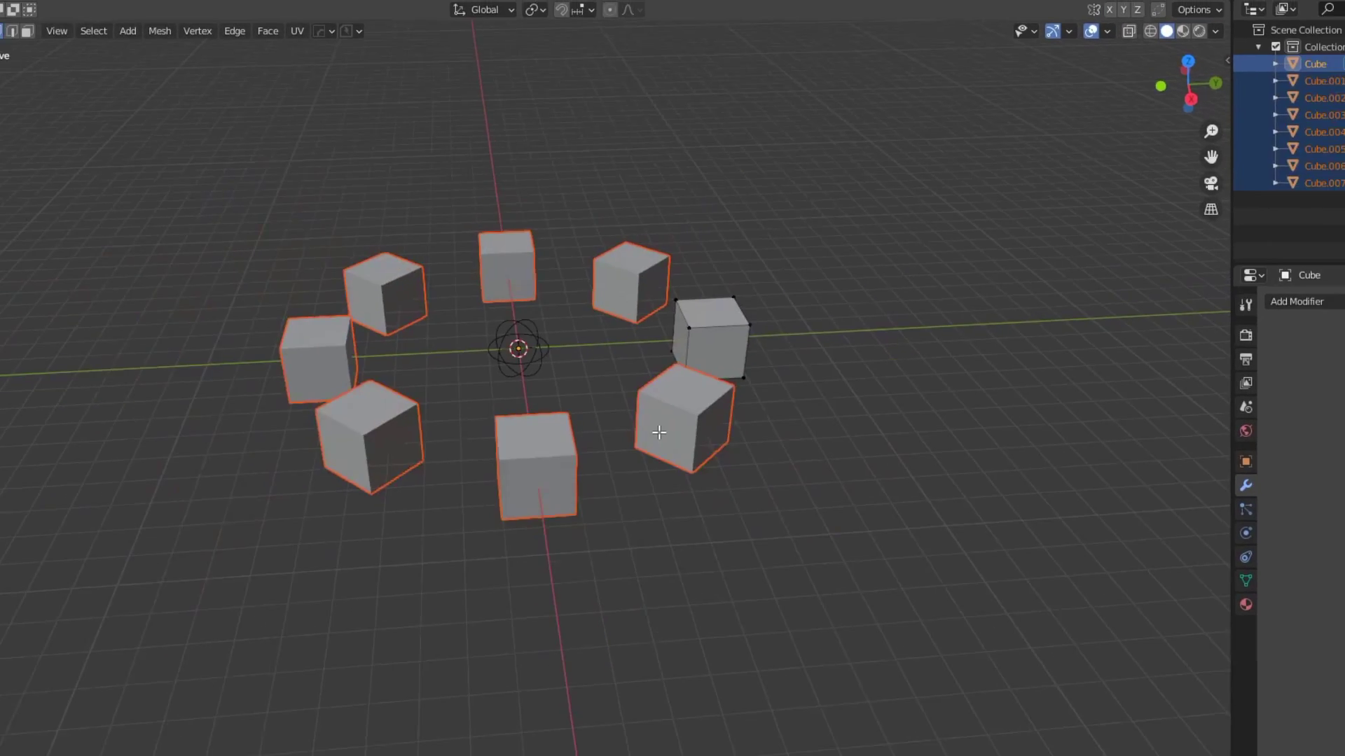
key(Tab)
Step: Select the front cube, then the cube on the right of the ring
click(599, 431)
middle_drag(599, 432, 703, 343)
click(703, 343)
Step: Select Cube.006 and activate BoxCutter with Alt+W
click(427, 367)
middle_drag(427, 367, 515, 376)
scroll(540, 415, up, 4)
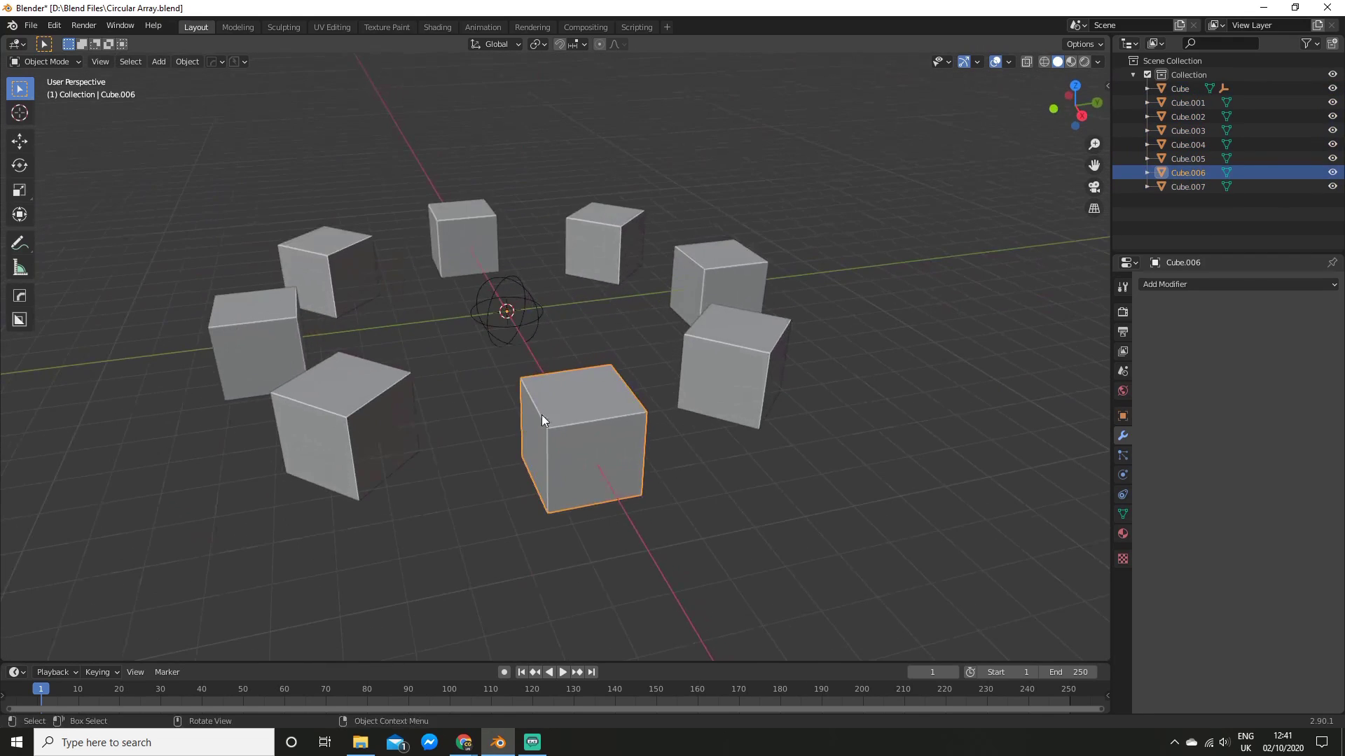
scroll(568, 389, up, 2)
key(alt+w)
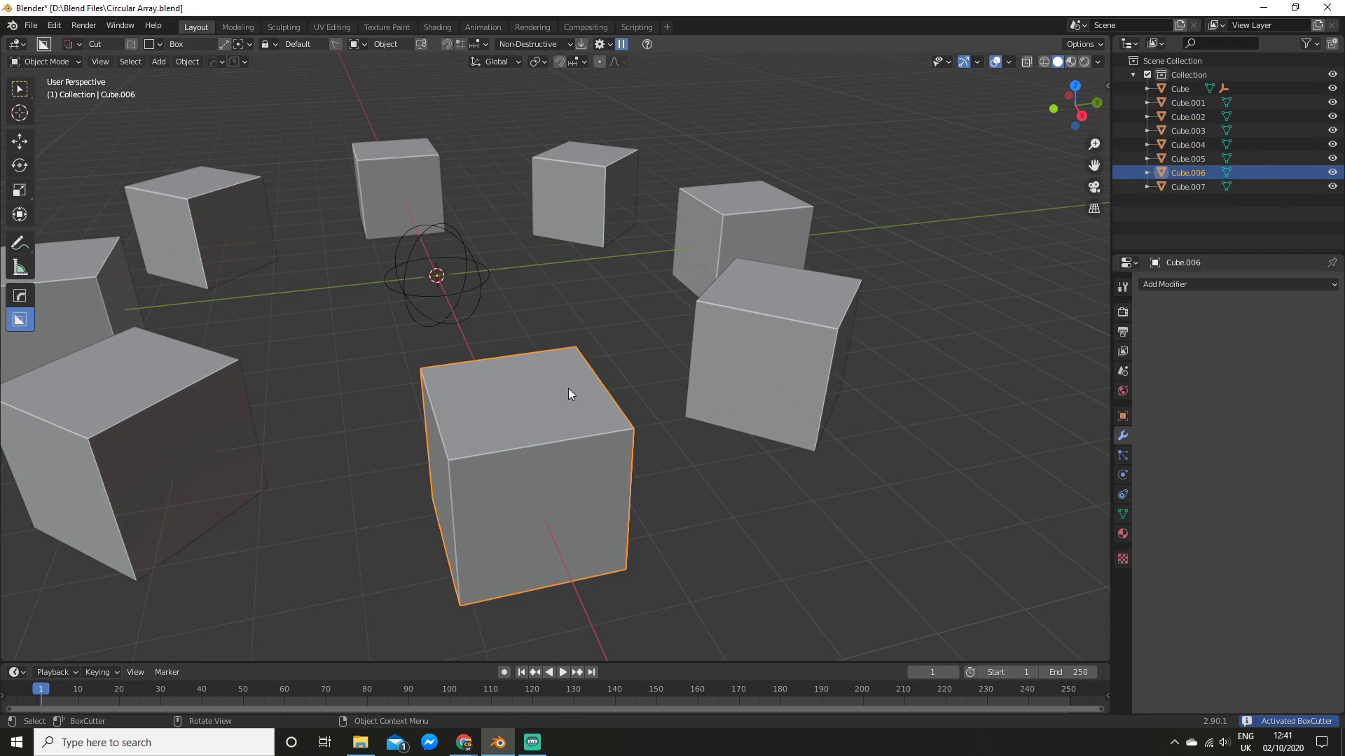
mouse_move(568, 390)
middle_down()
mouse_move(586, 369)
mouse_move(538, 380)
mouse_move(575, 355)
mouse_move(499, 338)
mouse_move(577, 349)
middle_up()
scroll(586, 367, down, 6)
scroll(577, 363, up, 6)
Step: Box-cut a rectangular slot on Cube.006's side face as an inset
mouse_move(503, 375)
mouse_down()
mouse_move(586, 360)
mouse_move(641, 402)
mouse_up()
key(i)
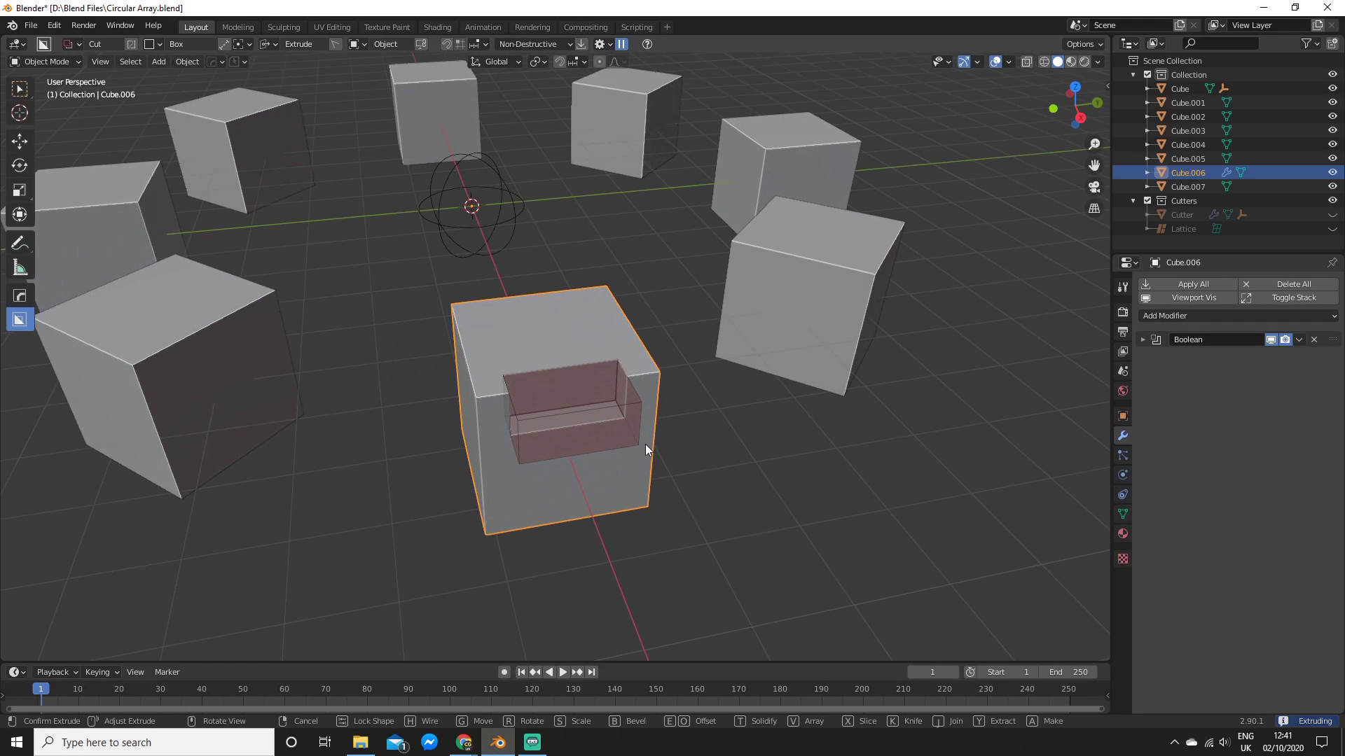
click(645, 444)
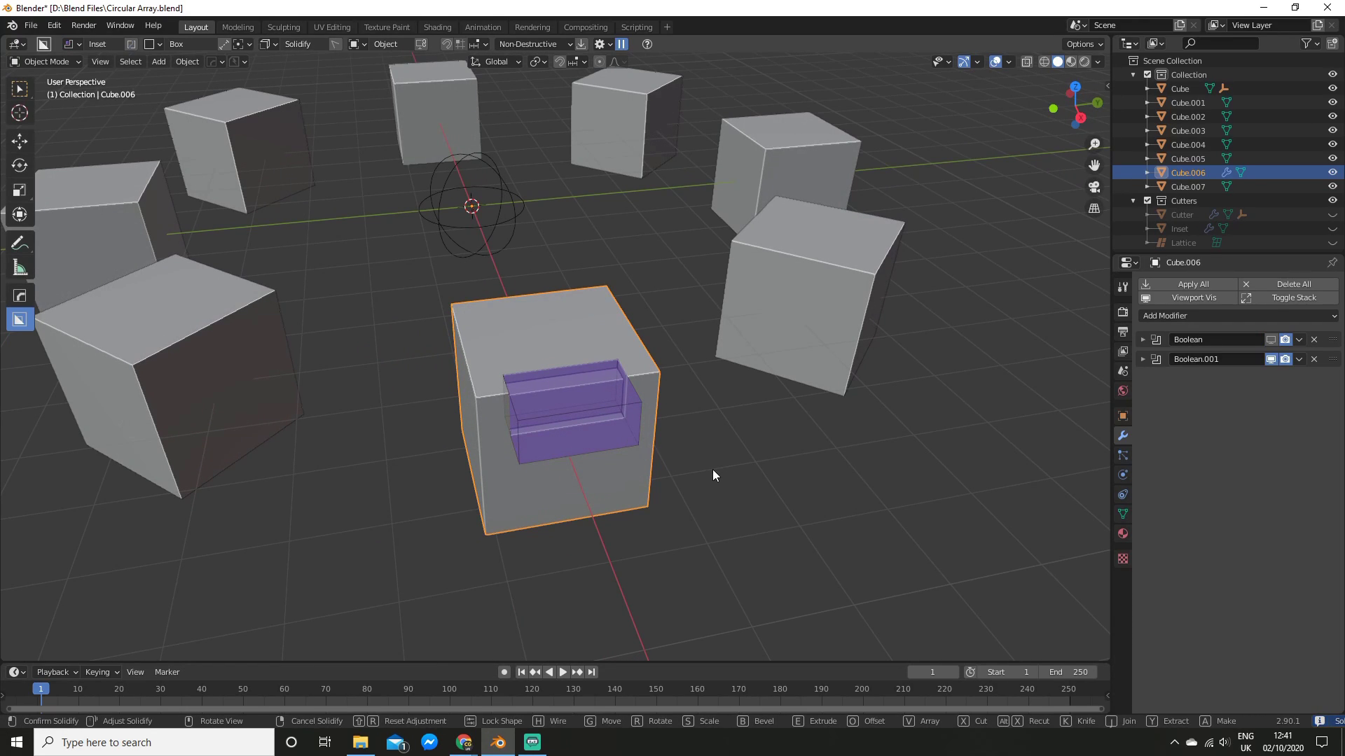
click(779, 440)
middle_drag(780, 440, 727, 443)
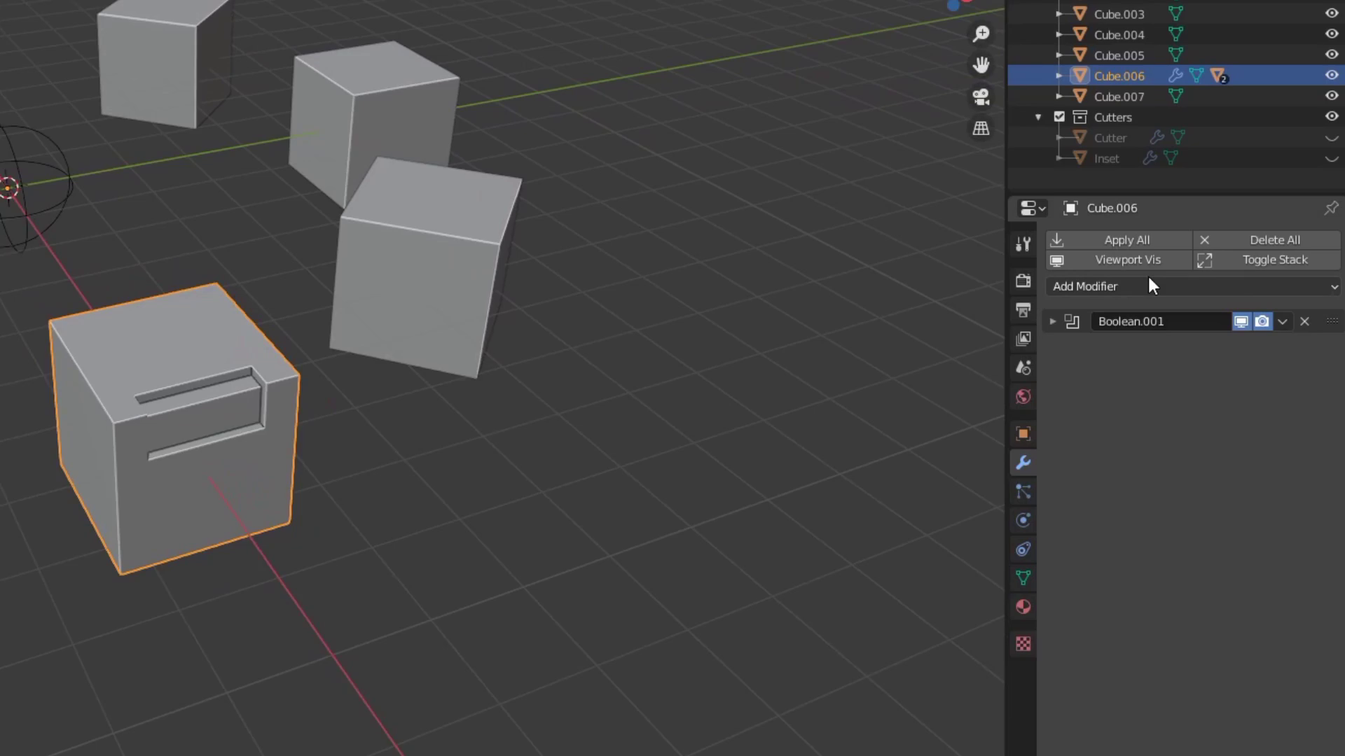
Step: Bevel Cube.006 with 0.013 m amount, 3 segments and Harden Normals enabled
click(1211, 318)
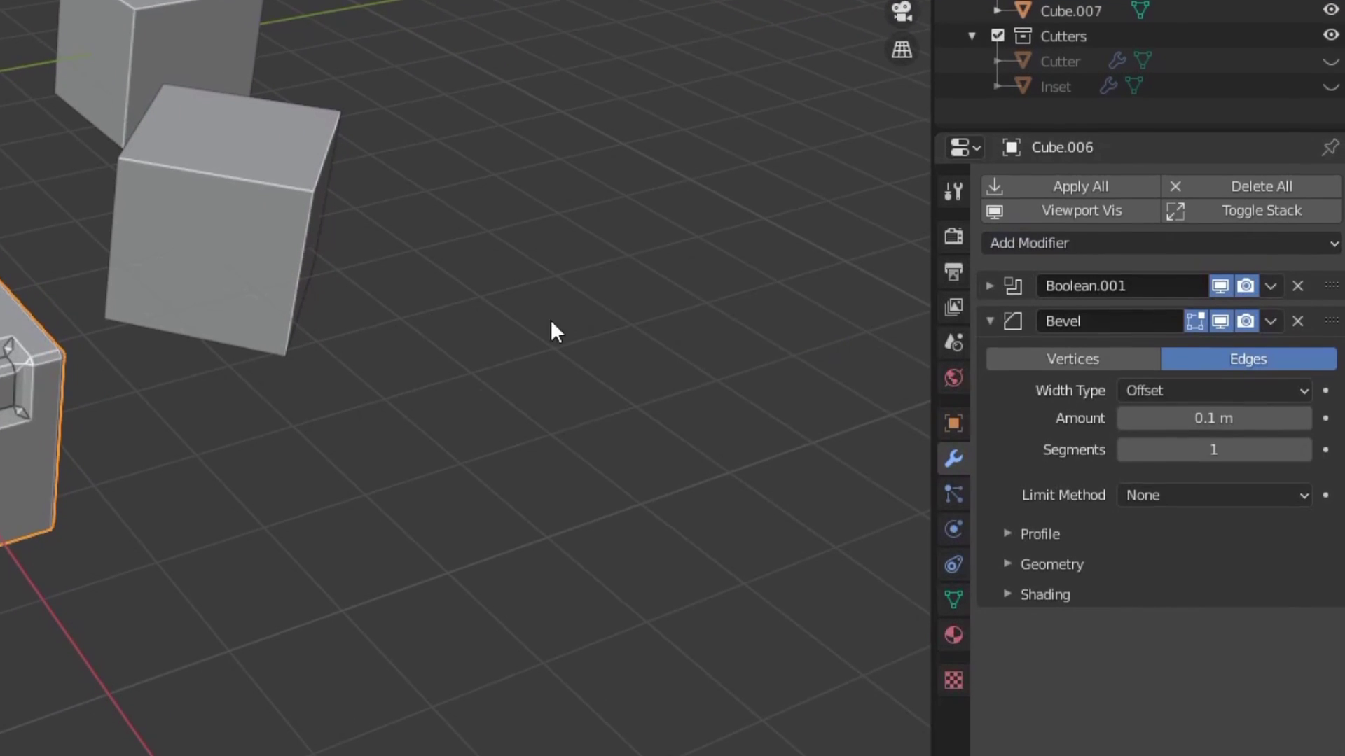
drag(1226, 418, 1190, 418)
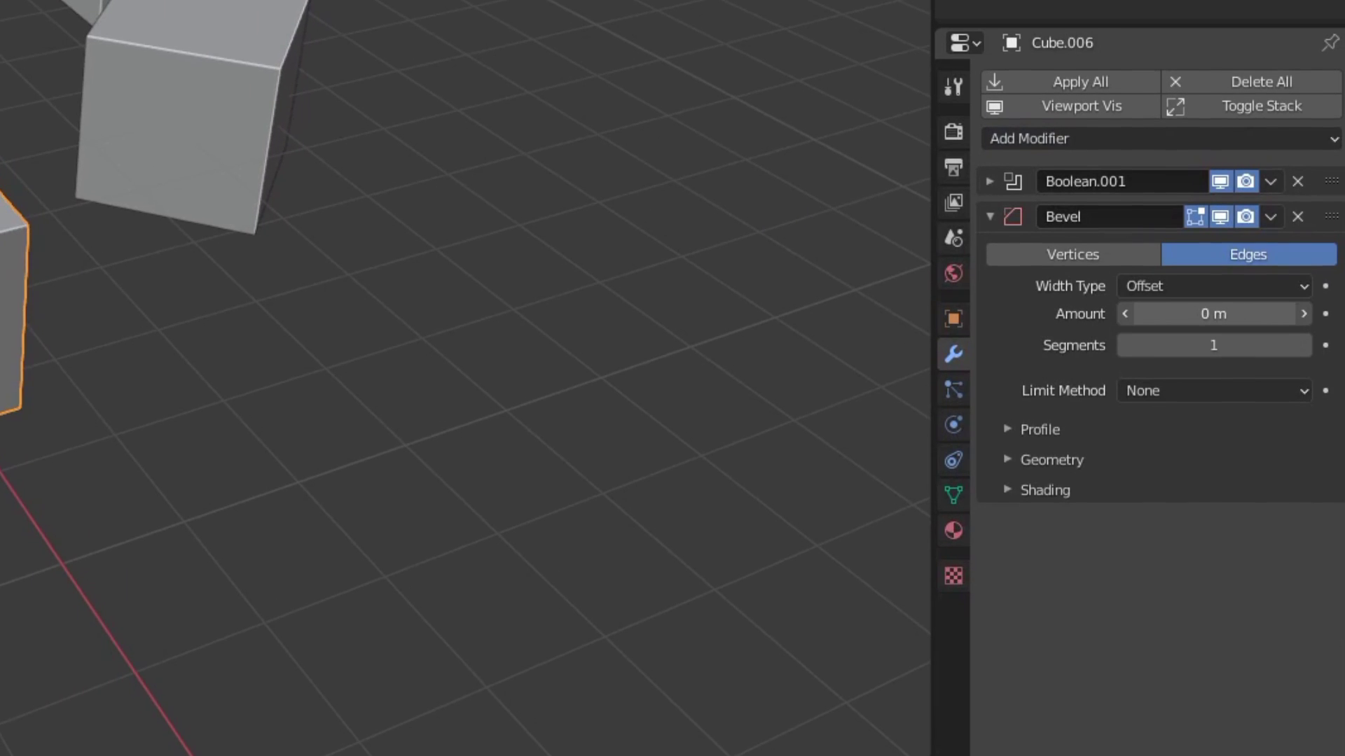
drag(1214, 314, 1222, 314)
click(1303, 346)
click(1303, 346)
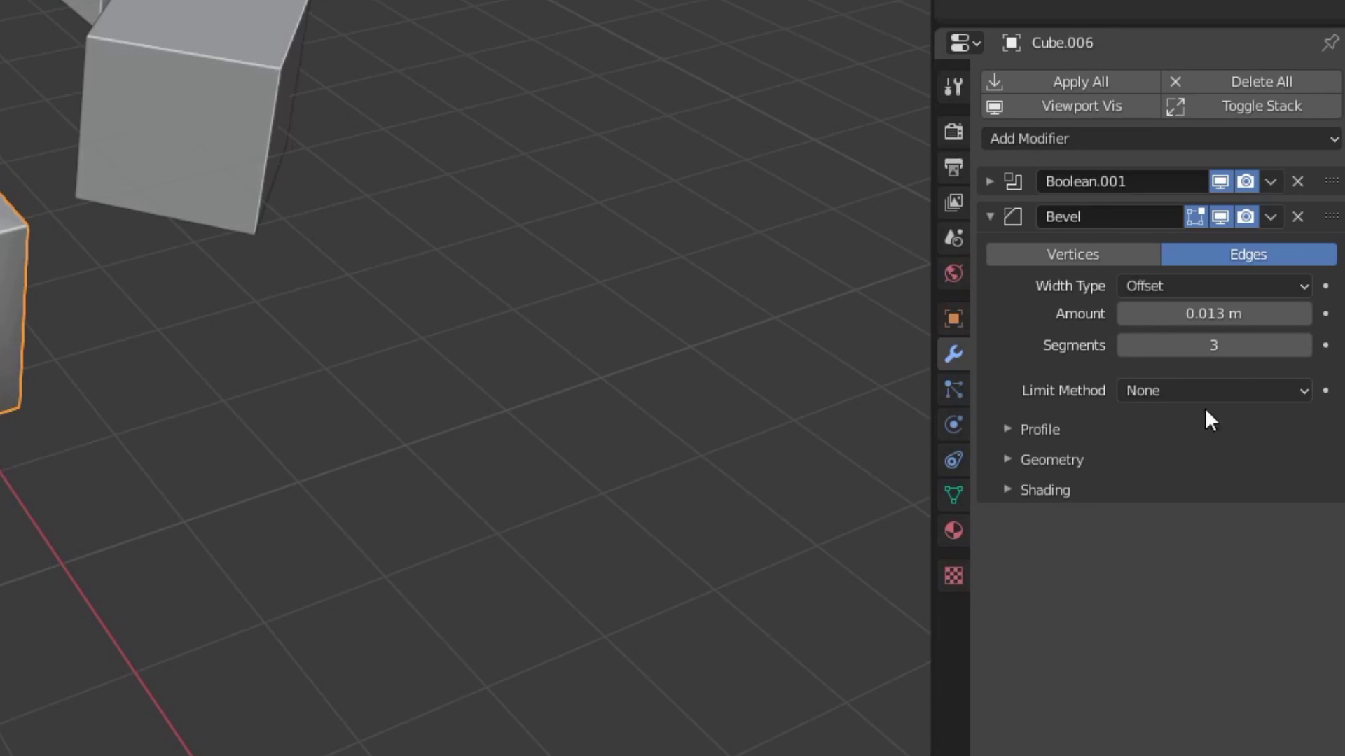
click(1013, 490)
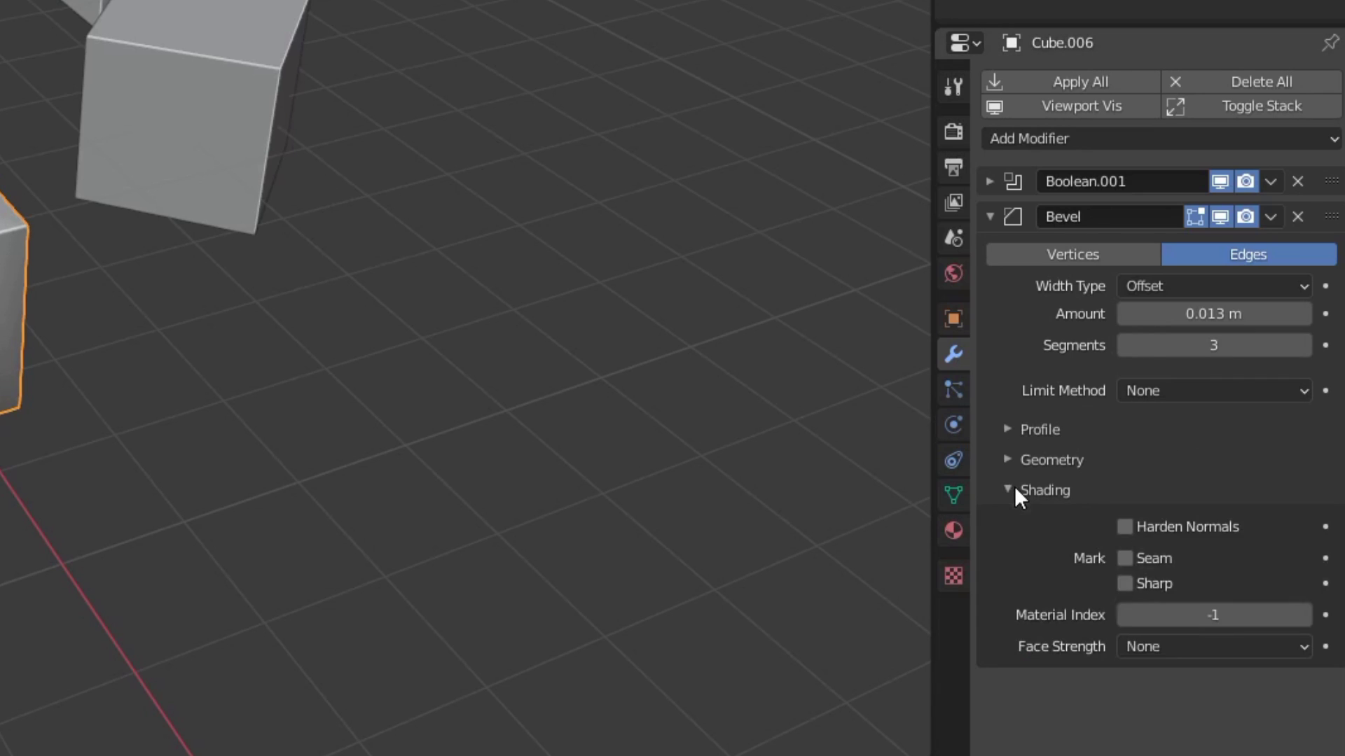
click(1162, 528)
mouse_move(510, 400)
middle_down()
mouse_move(380, 375)
mouse_move(501, 393)
middle_up()
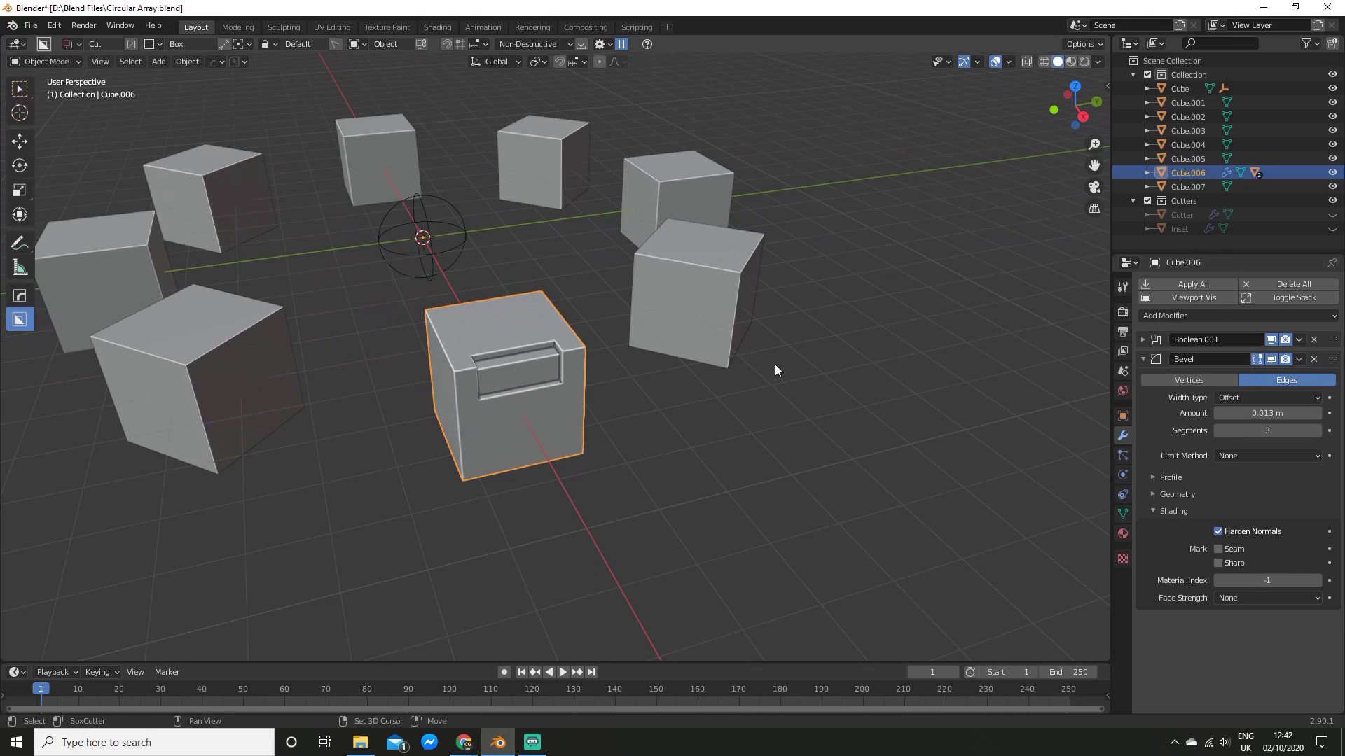
Step: Start selecting Cube.007, Cube, Cube.001 and Cube.002, then clear the selection
scroll(775, 364, down, 5)
middle_drag(813, 424, 615, 393)
click(615, 398)
click(721, 320)
click(652, 260)
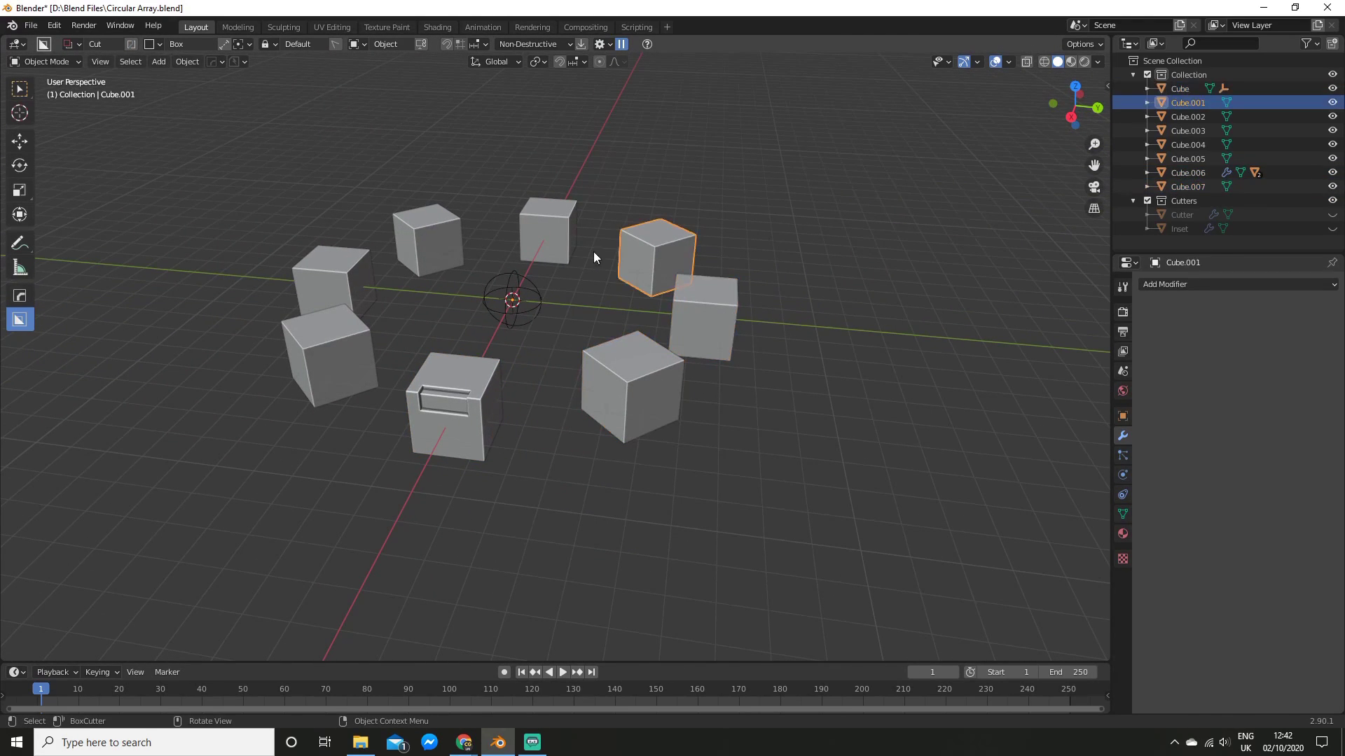
click(557, 238)
middle_drag(713, 353, 841, 417)
scroll(843, 415, up, 2)
click(835, 461)
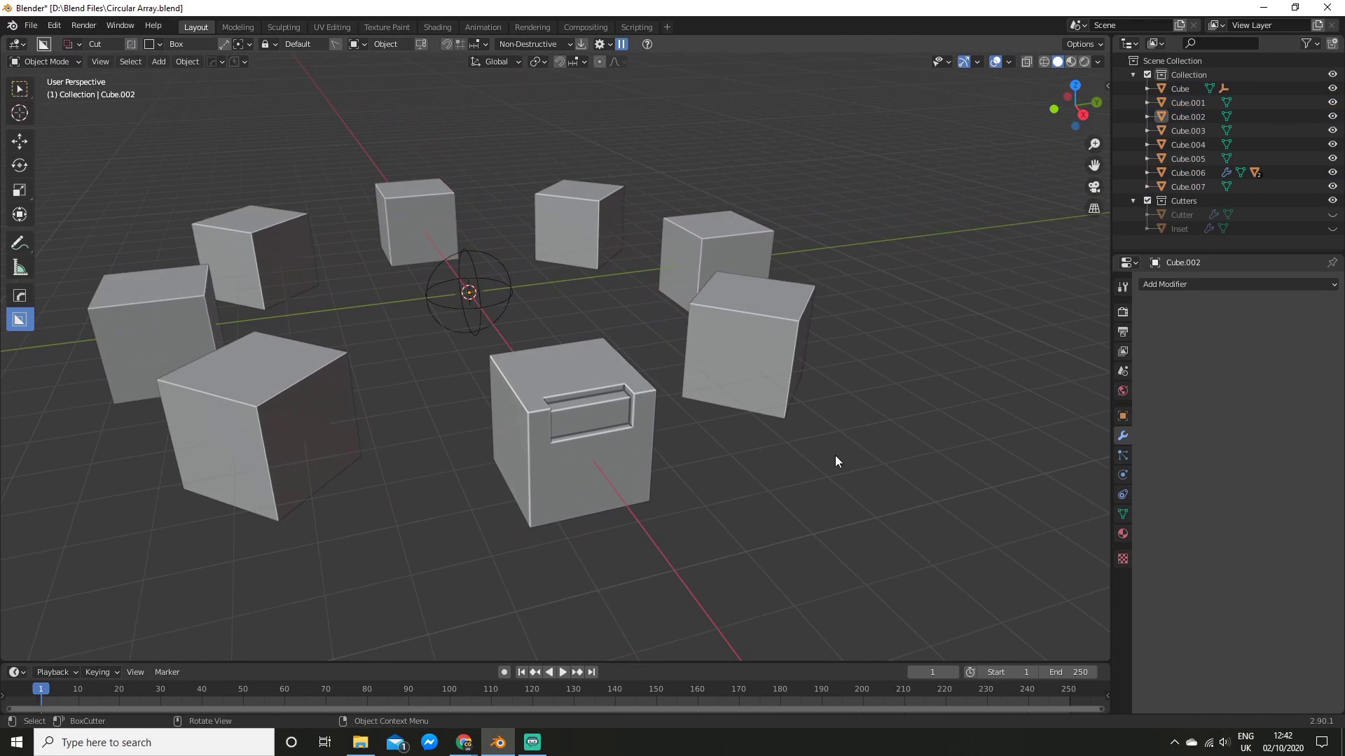
Step: Select Cube.007 plus Cube through Cube.005 in the ring
click(793, 336)
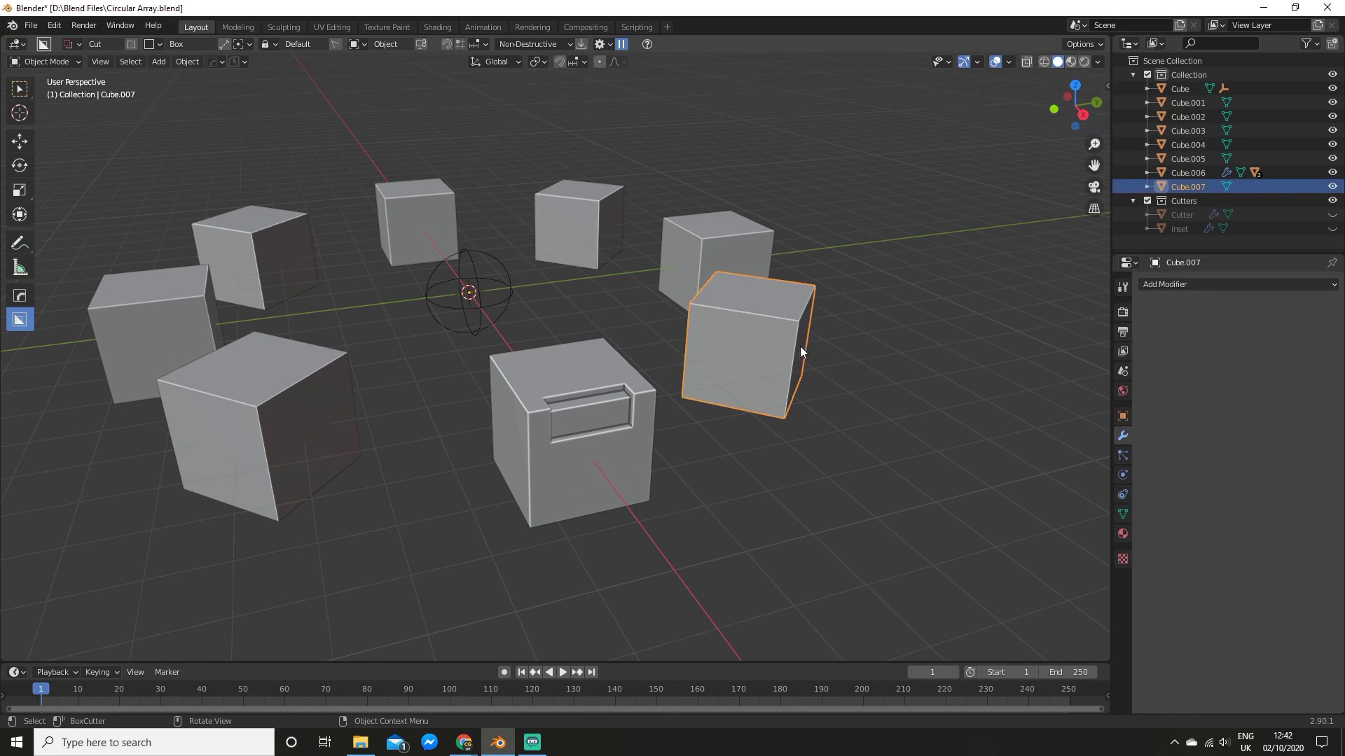
middle_drag(799, 346, 774, 384)
scroll(770, 490, down, 3)
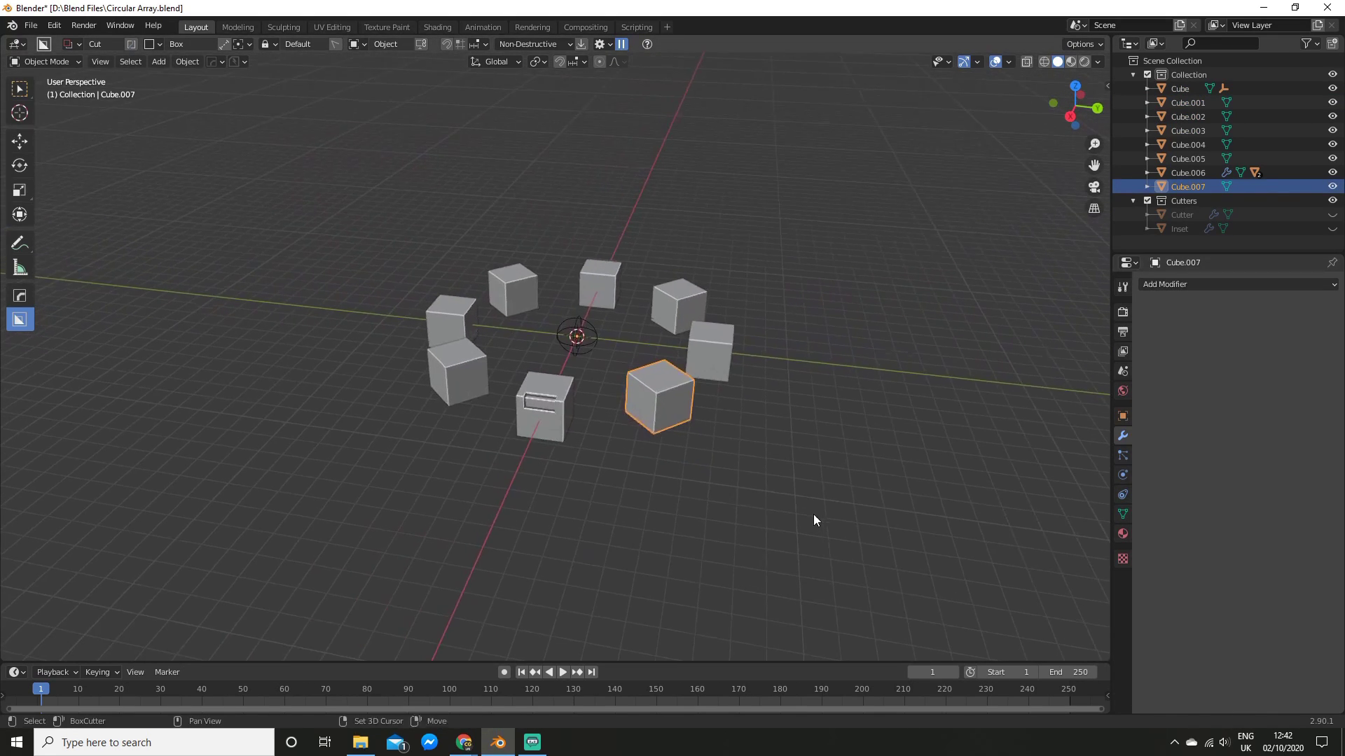
scroll(813, 519, up, 2)
middle_drag(813, 519, 820, 447)
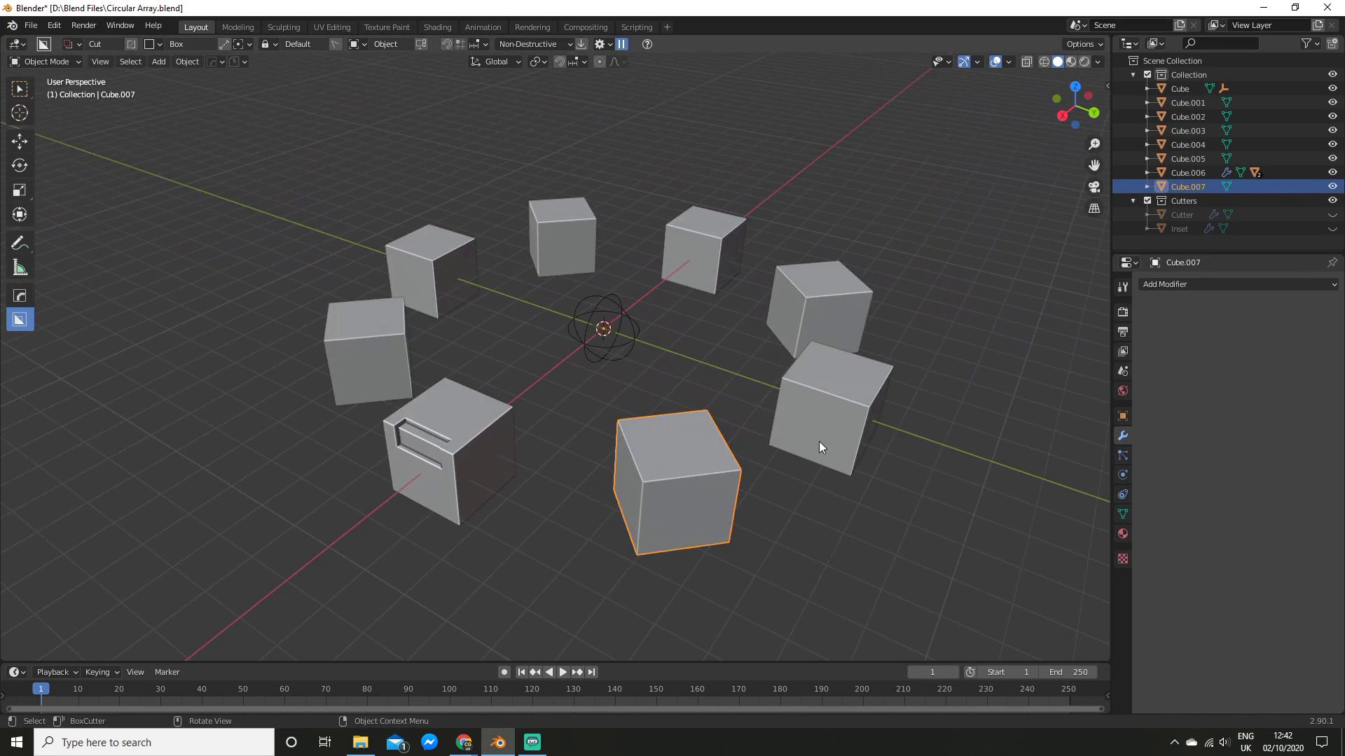
shift+click(854, 401)
shift+click(839, 314)
shift+click(696, 263)
shift+click(530, 236)
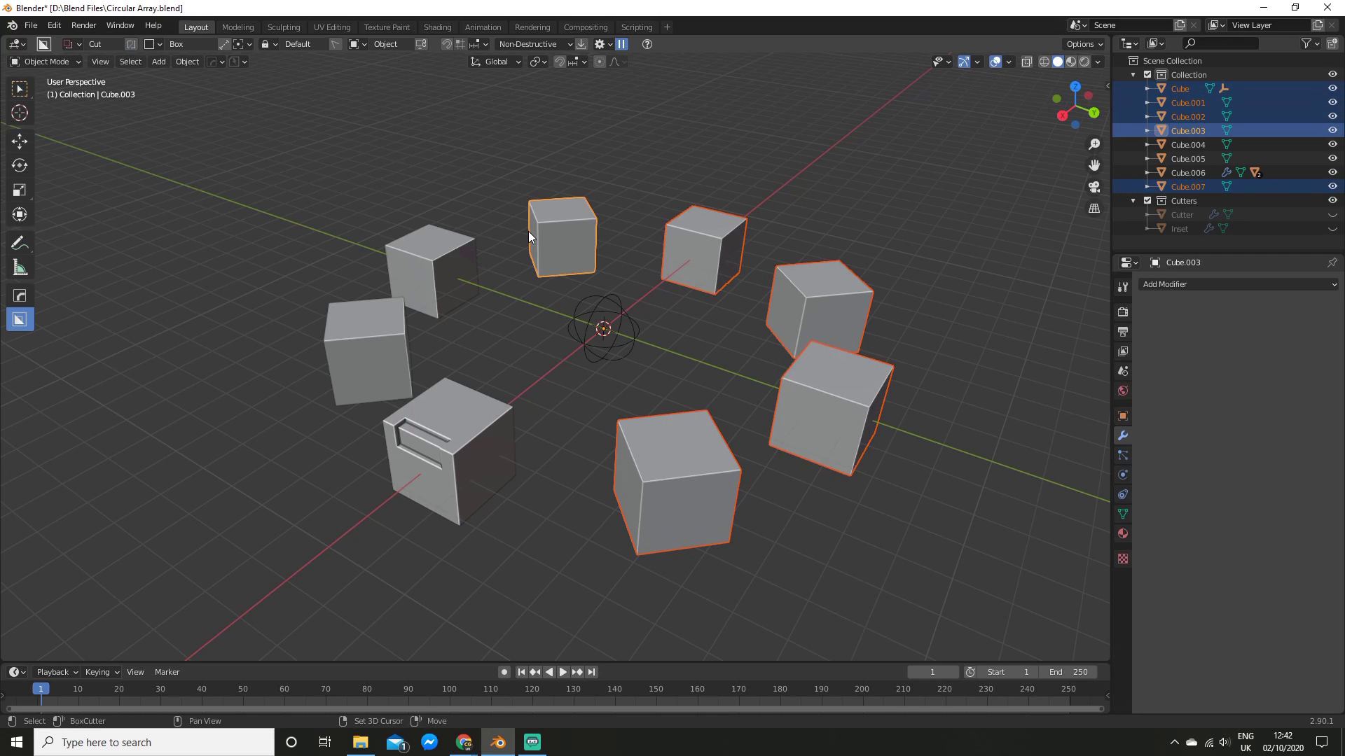
shift+click(440, 262)
shift+click(367, 353)
middle_drag(367, 353, 503, 406)
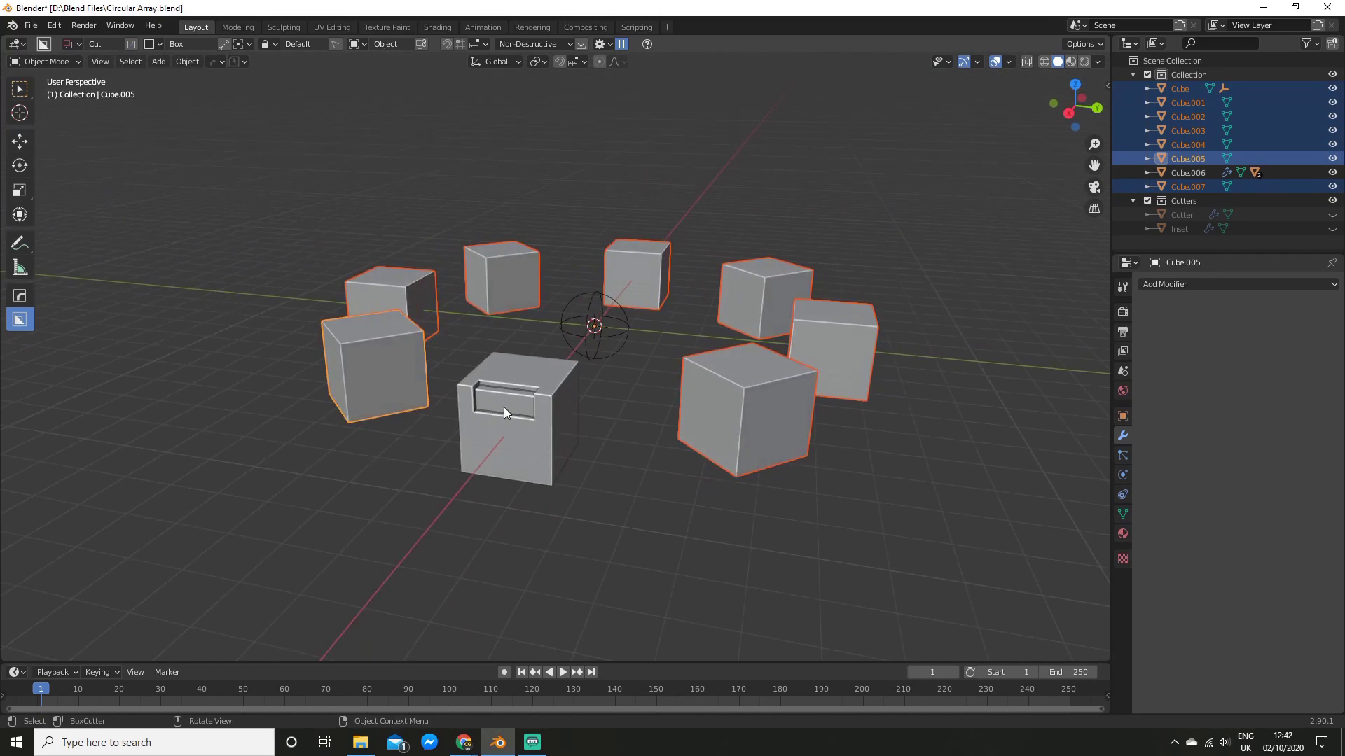
scroll(414, 406, up, 4)
scroll(465, 523, down, 4)
middle_drag(465, 523, 548, 370)
Step: Make Cube.006 active and link its modifiers to the selected cubes via Ctrl+L
shift+click(502, 414)
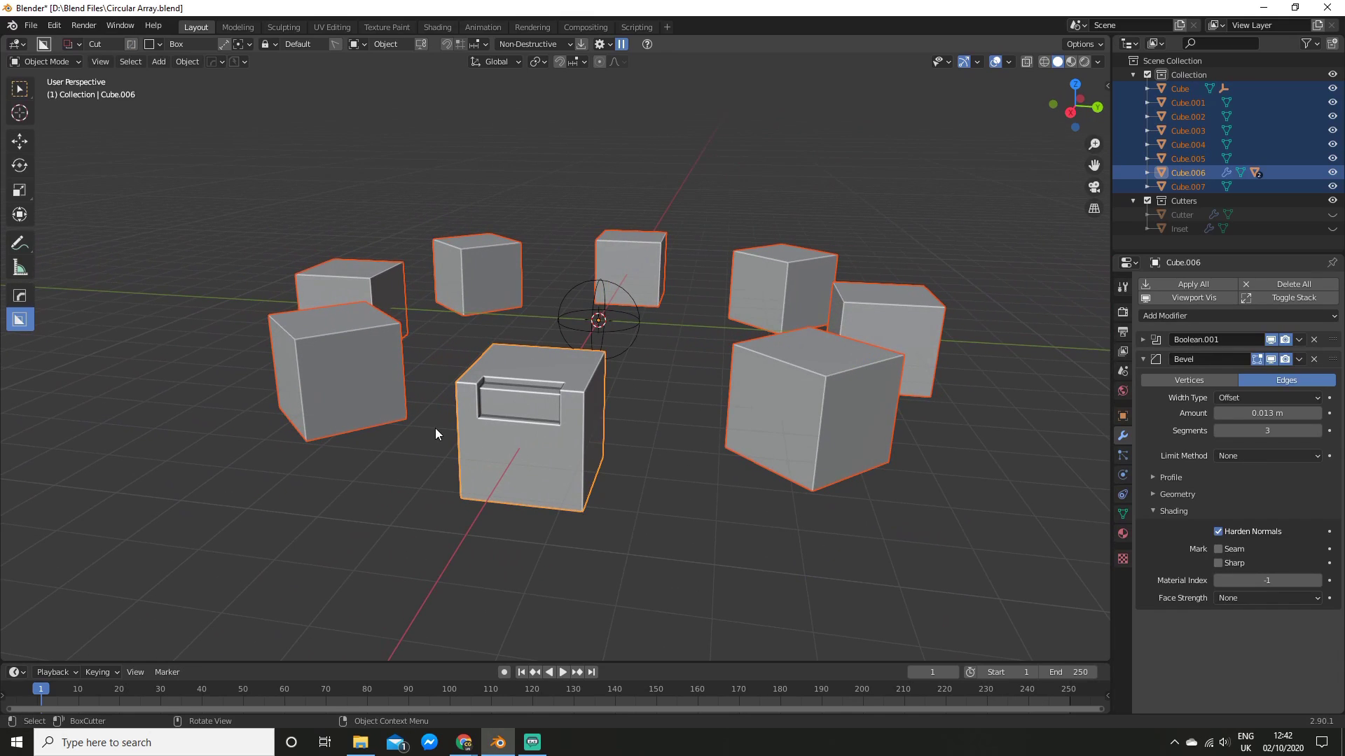
middle_drag(507, 428, 632, 379)
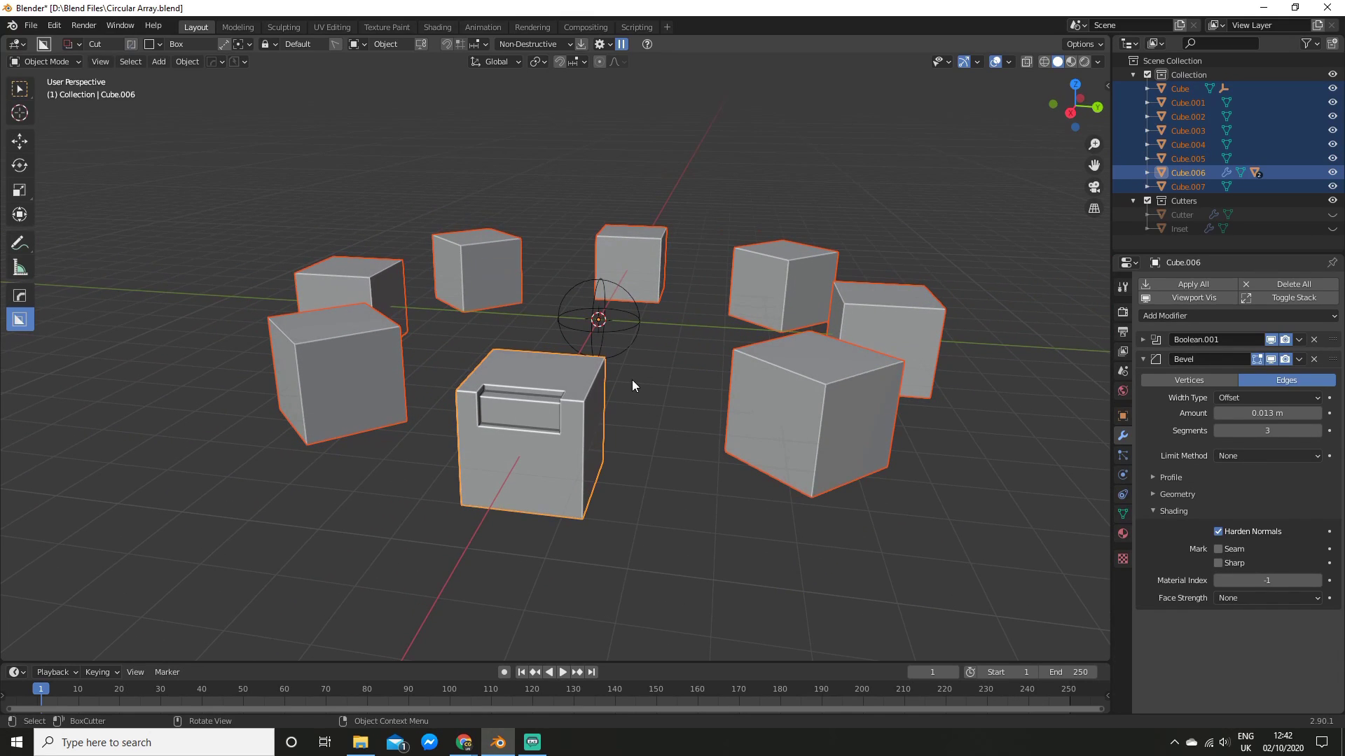
key(ctrl+l)
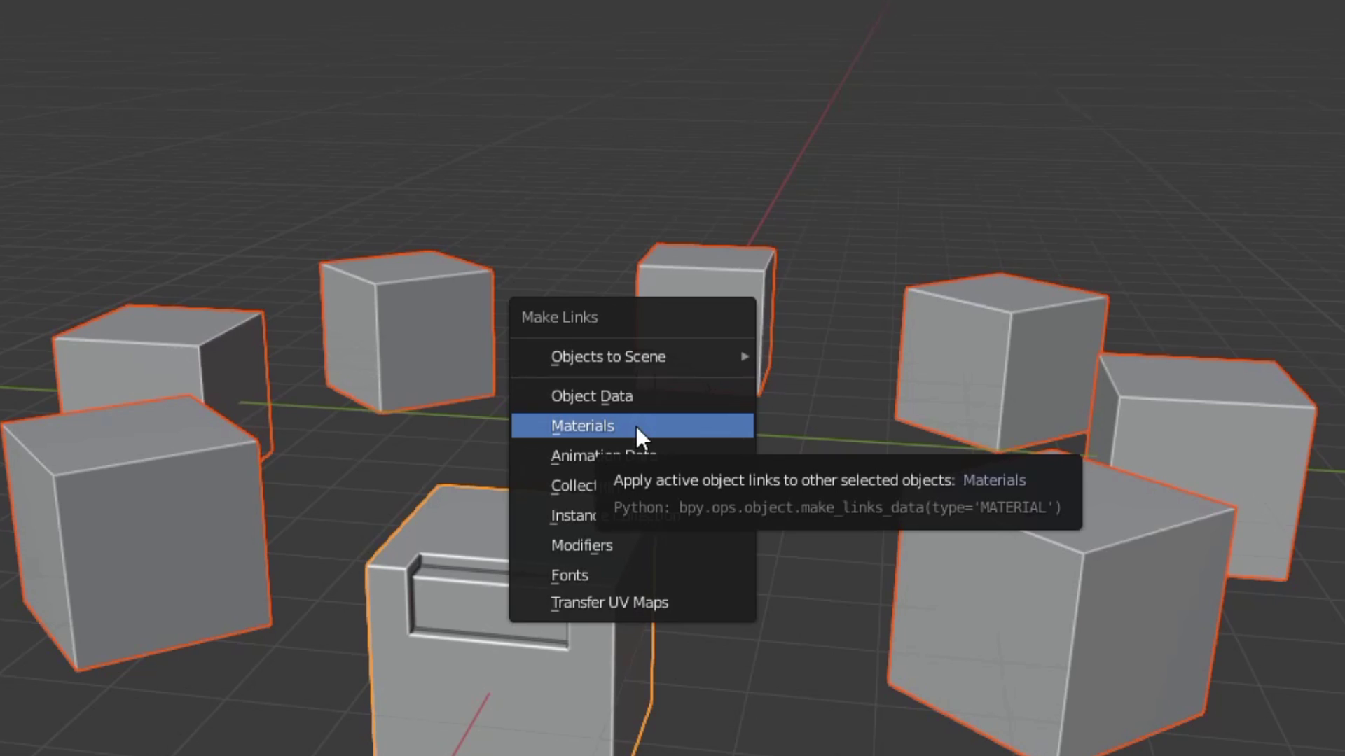
click(614, 550)
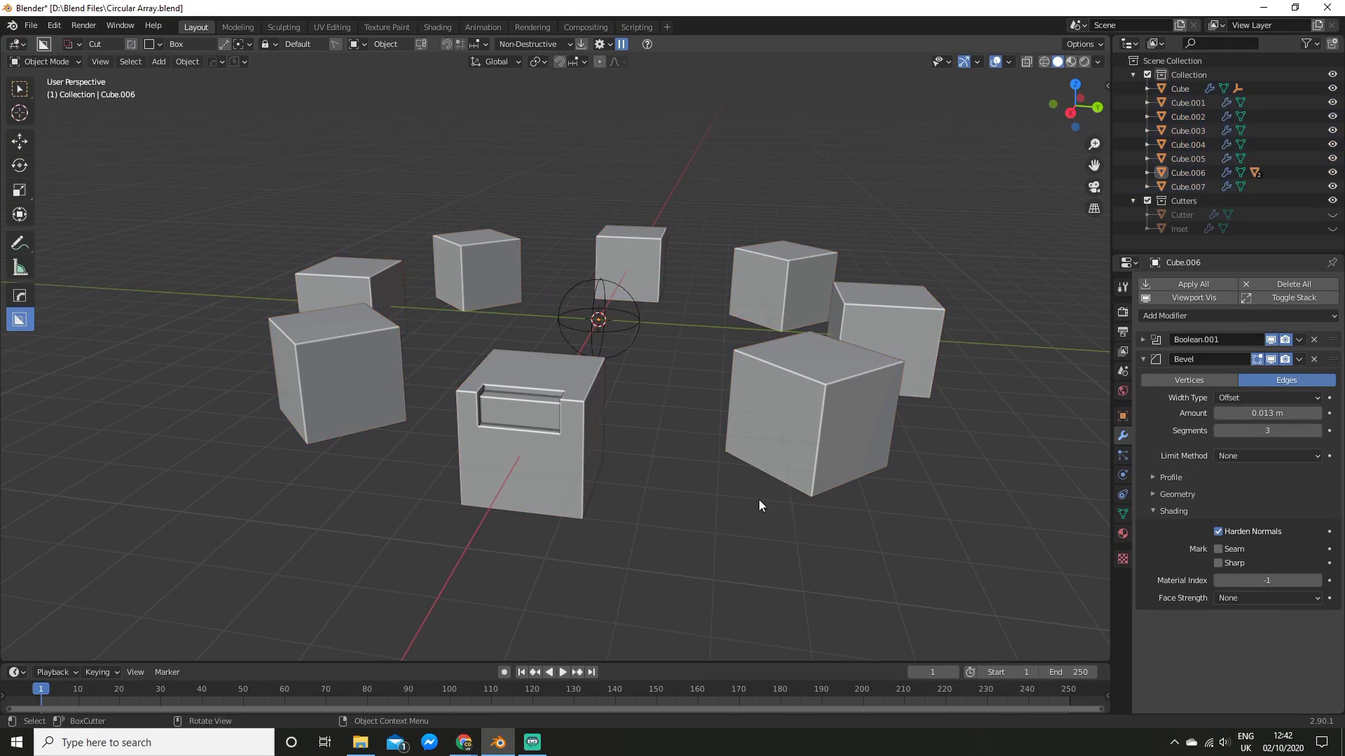
Step: Select only Cube.007 to check its 0.013 m, 3-segment bevel
middle_drag(909, 661, 773, 629)
click(967, 546)
mouse_move(805, 455)
middle_down()
mouse_move(732, 451)
mouse_move(806, 441)
middle_up()
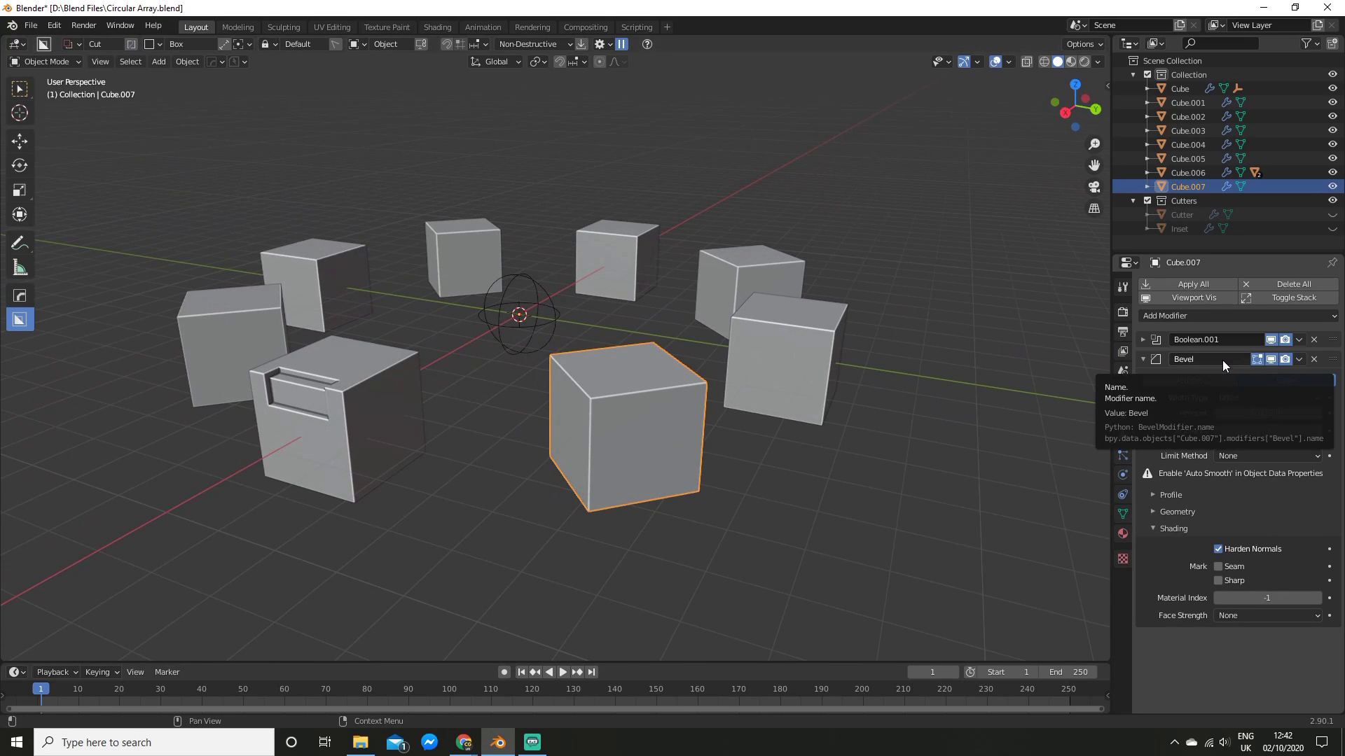
scroll(699, 442, down, 4)
middle_drag(700, 443, 740, 462)
scroll(737, 429, up, 3)
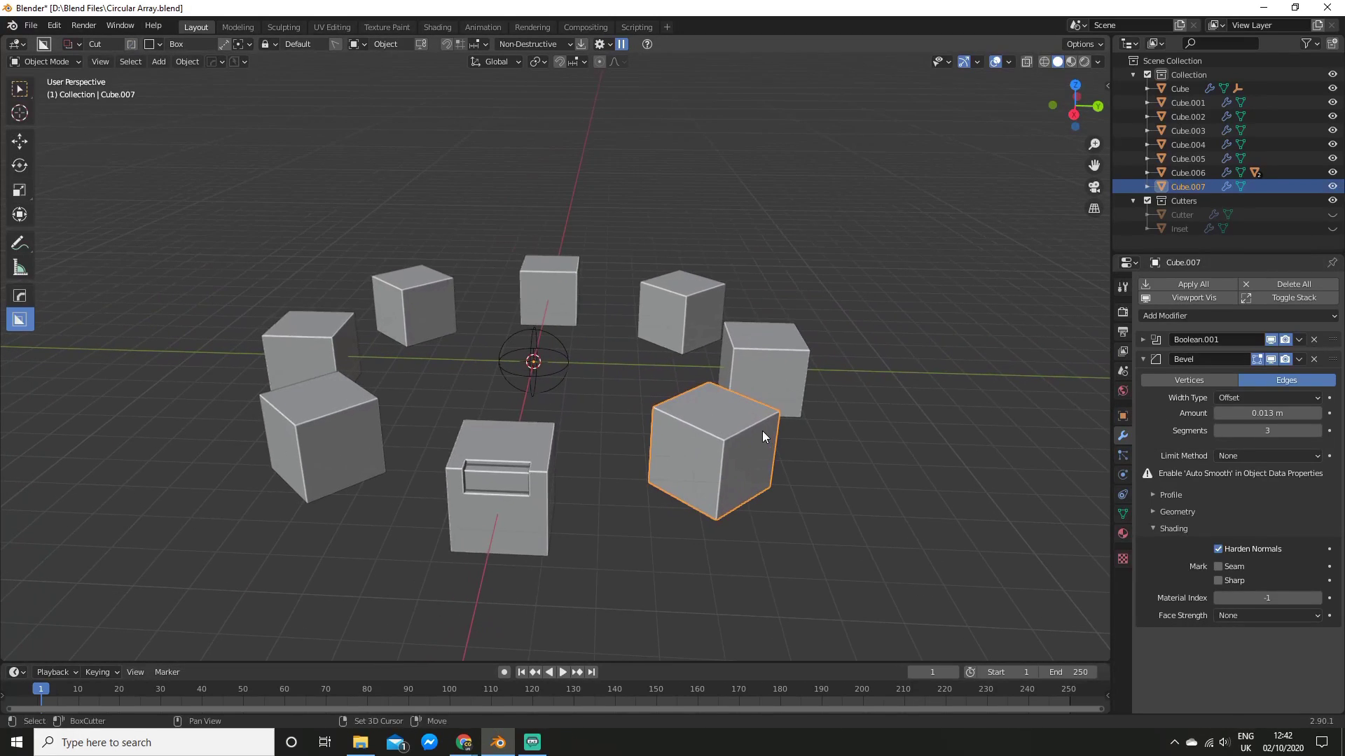
Step: Undo the copied modifiers and select the seven plain ring cubes
key(ctrl+z)
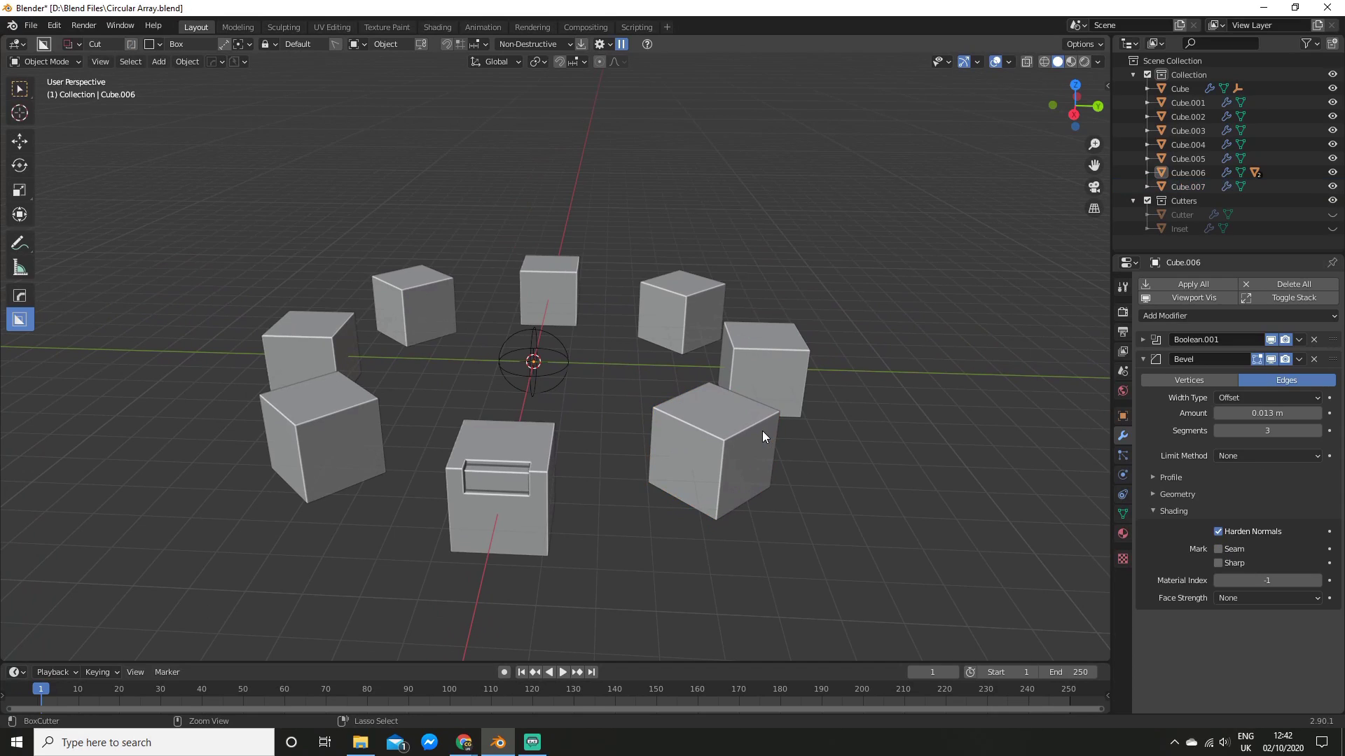
scroll(762, 431, down, 3)
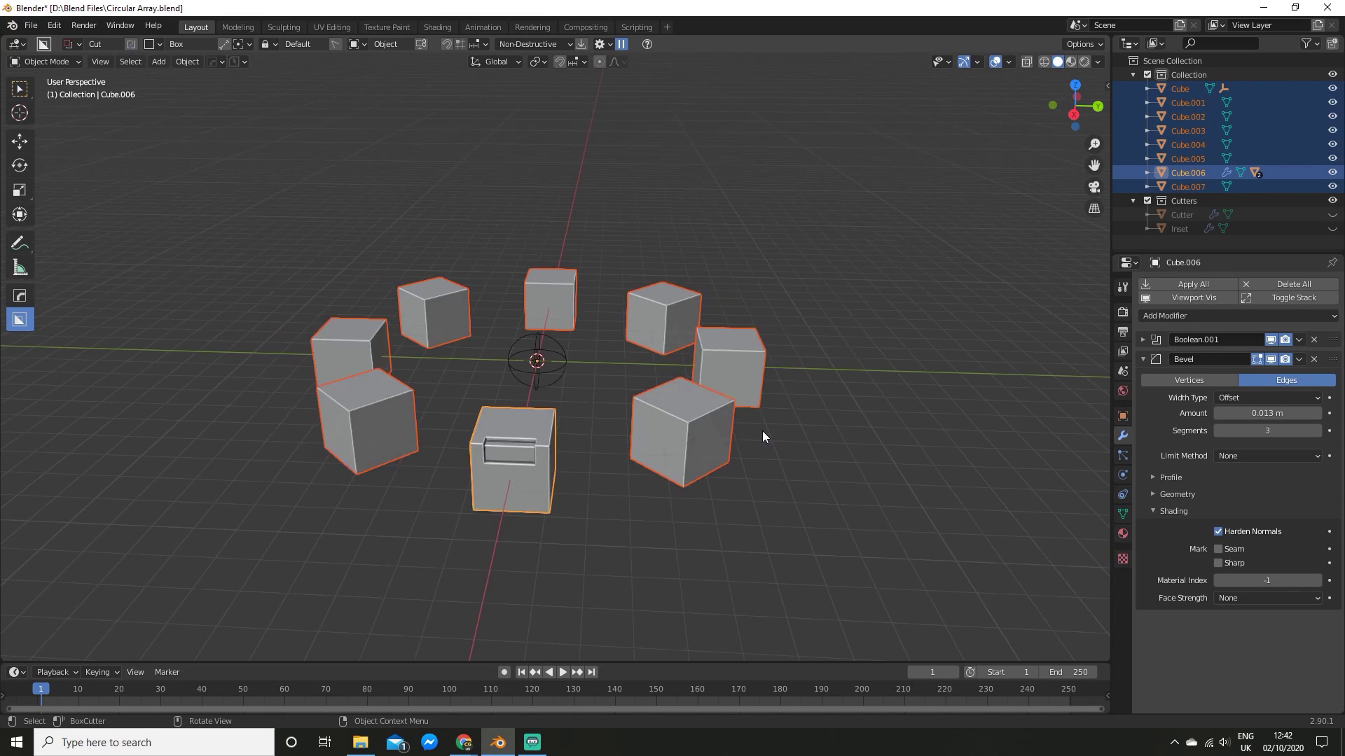
middle_drag(762, 431, 664, 507)
key(ctrl+shift+z)
shift+click(704, 398)
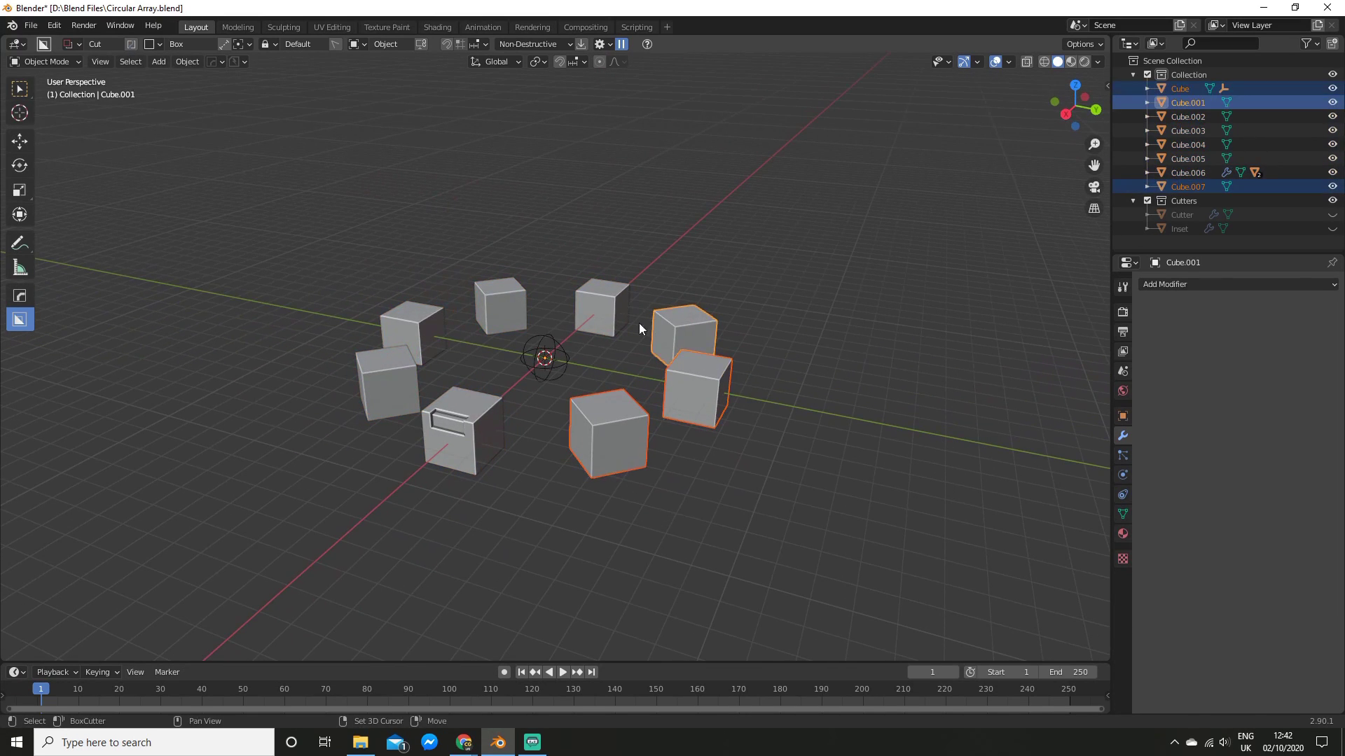
shift+click(683, 335)
shift+click(601, 308)
shift+click(500, 305)
shift+click(413, 327)
shift+click(395, 380)
Step: Add a HardOps Bevel to the seven cubes with 3 segments and 30° angle limit
middle_drag(395, 375, 646, 385)
scroll(591, 384, up, 2)
scroll(645, 385, up, 2)
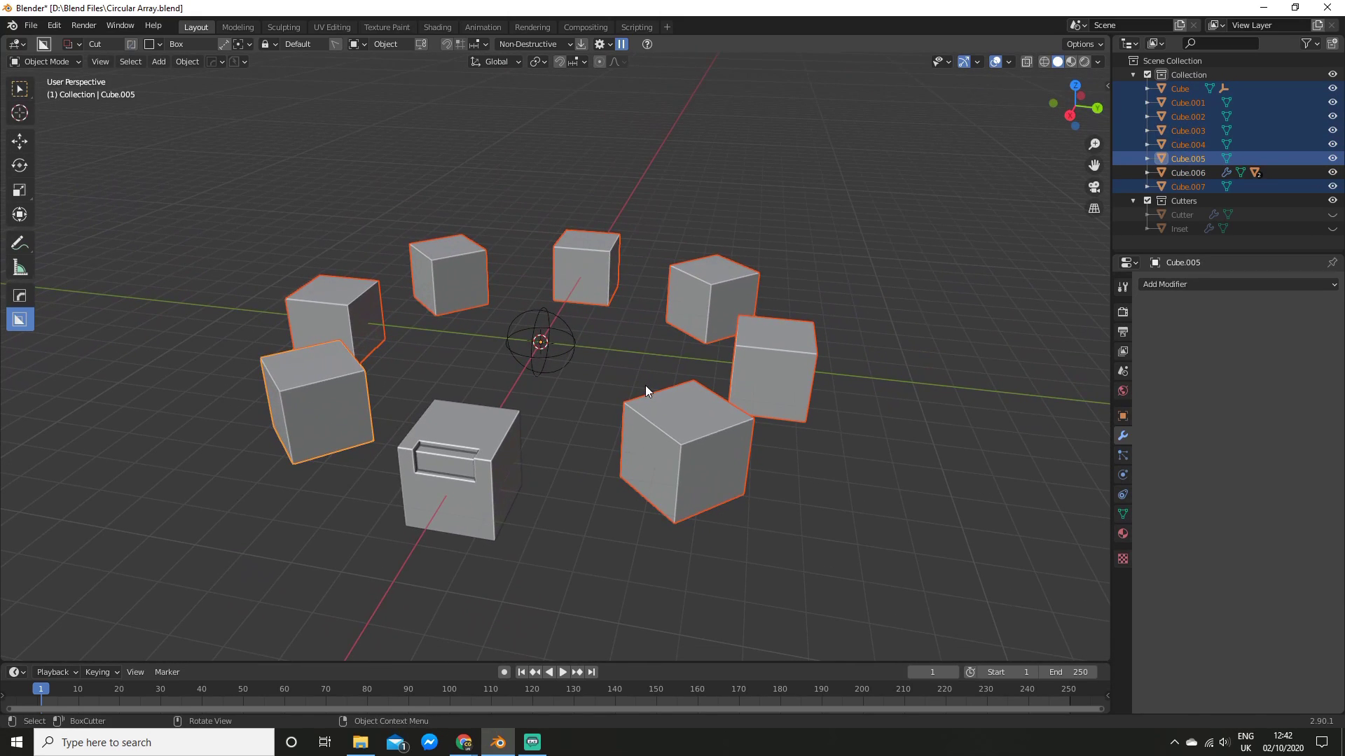
right_click(645, 386)
key(Escape)
key(q)
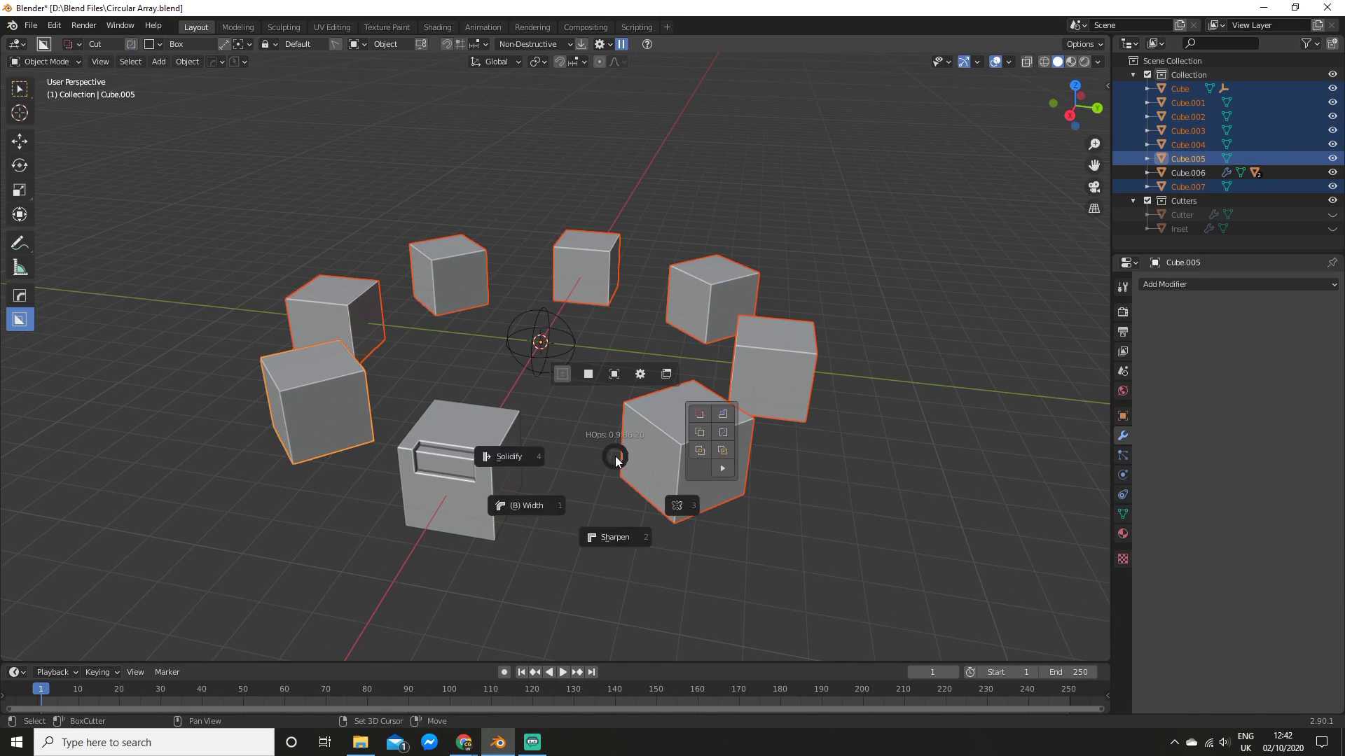
click(524, 495)
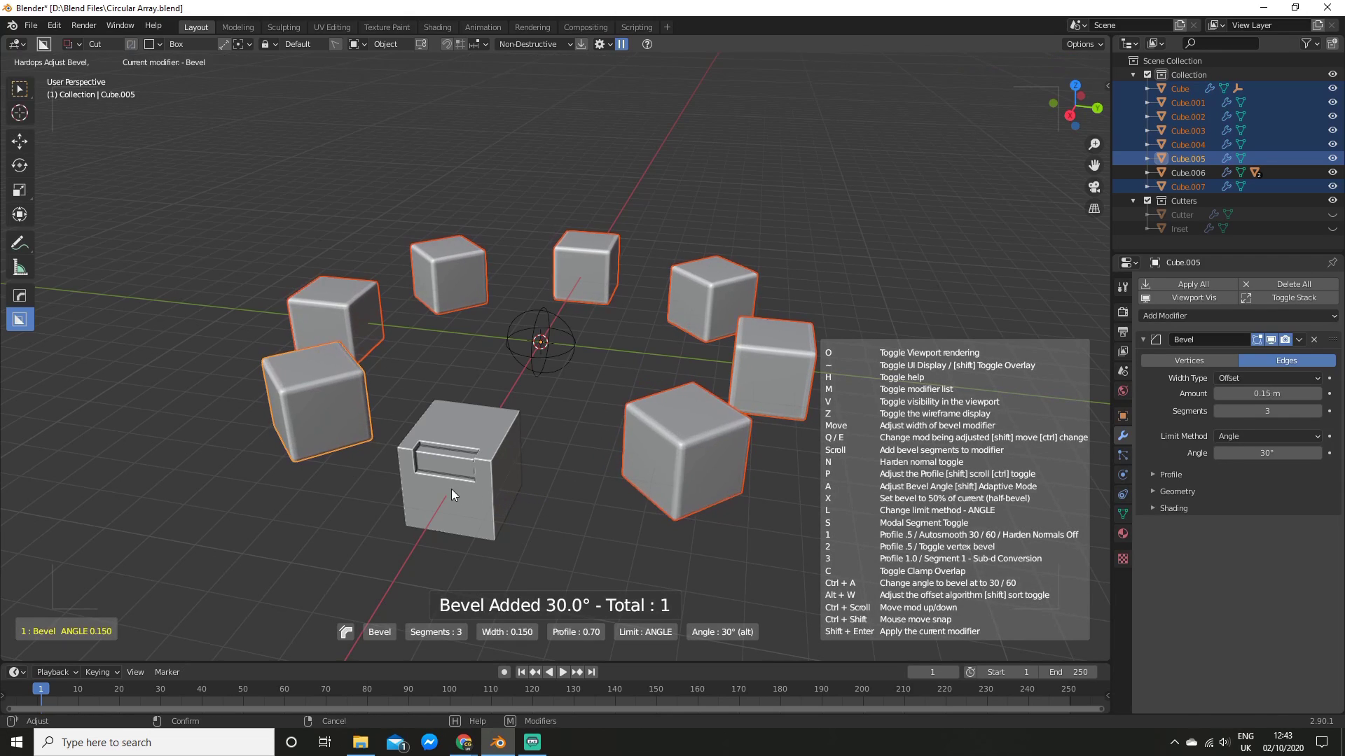
mouse_move(495, 490)
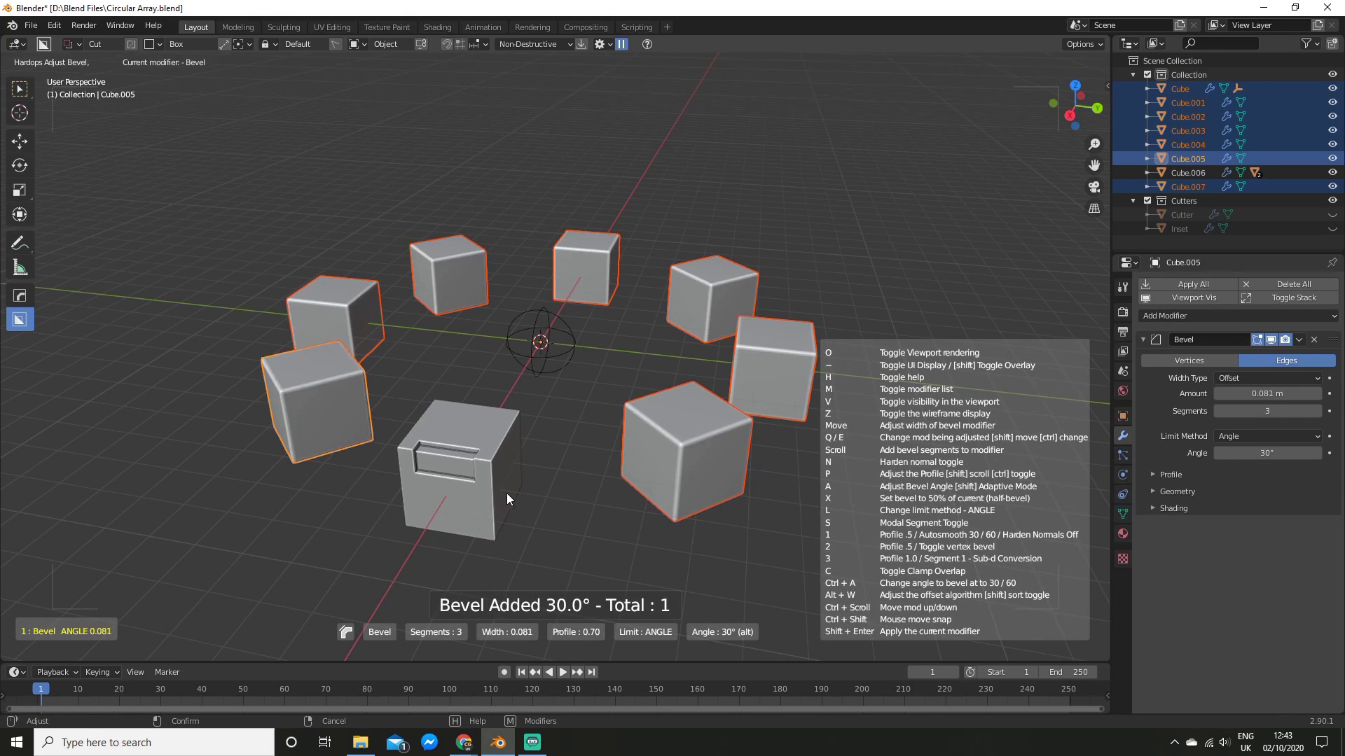